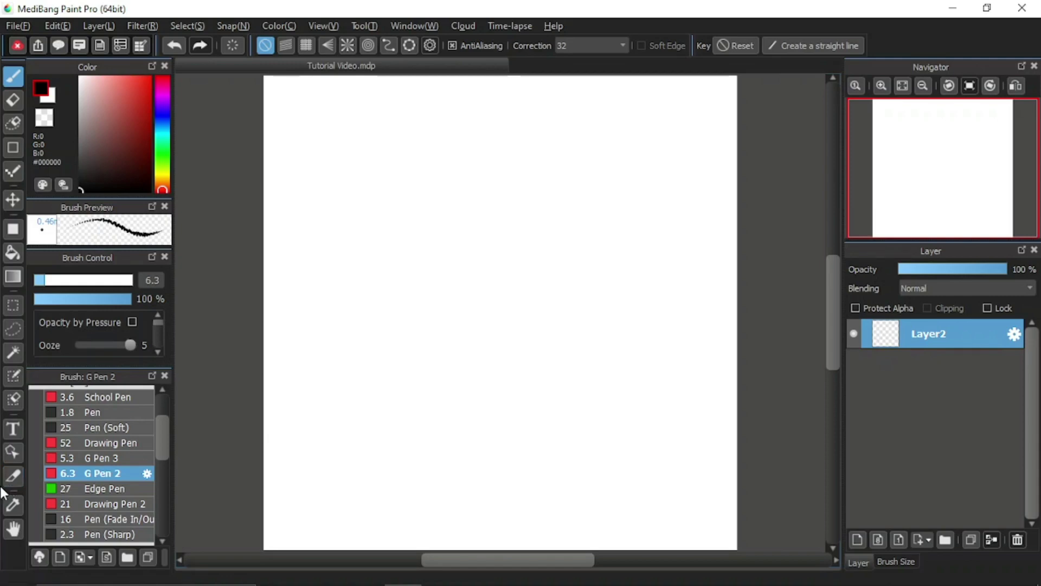
Step: Select the Operation Tool so objects on the page can be moved and transformed
{"action": "left_click", "coordinate": [13, 452]}
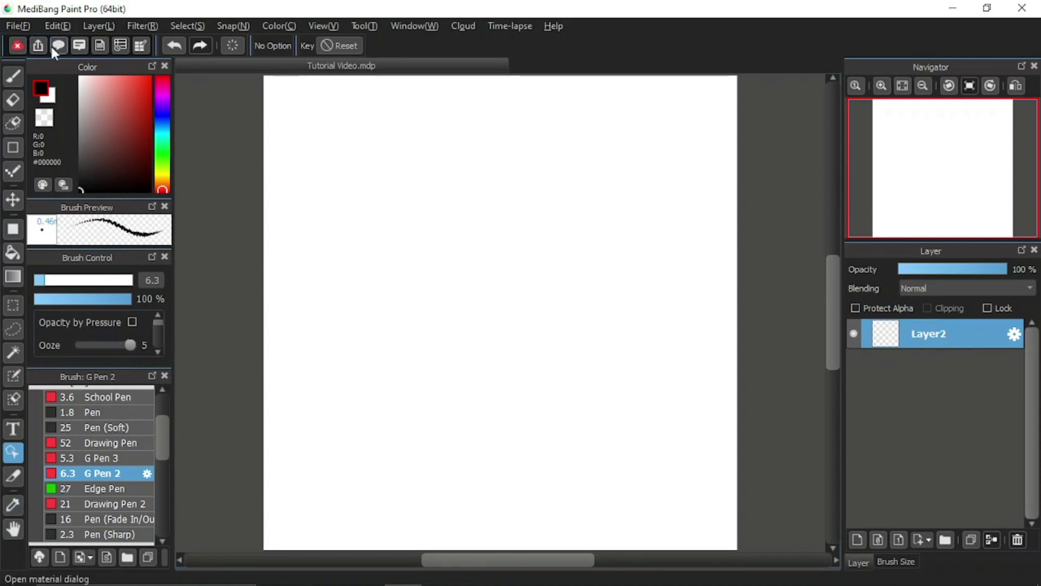
Step: Add a panel material frame with line width 2 (0.15 mm) and a black border
{"action": "left_click", "coordinate": [99, 25]}
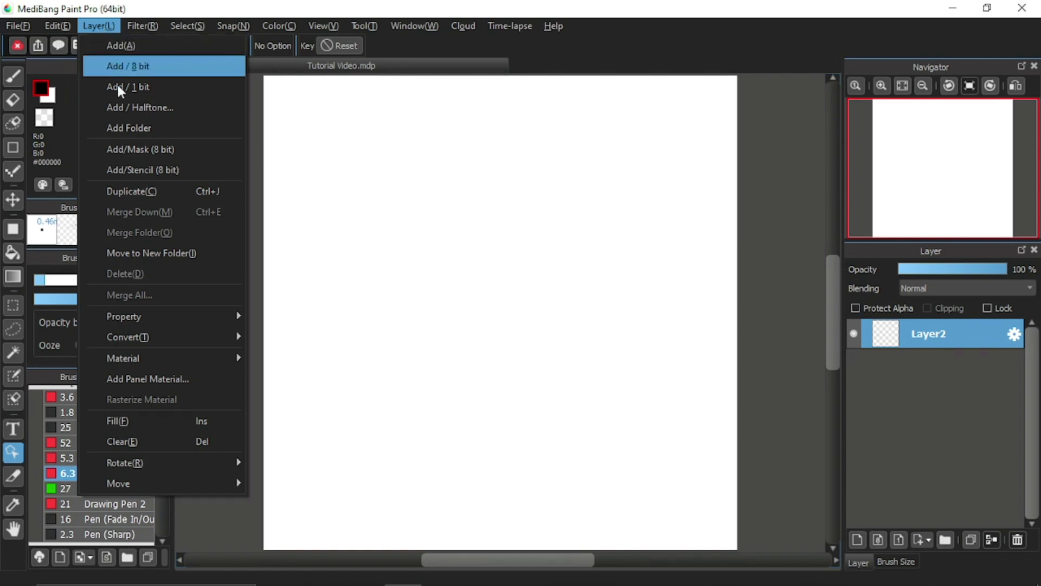
{"action": "left_click", "coordinate": [164, 380]}
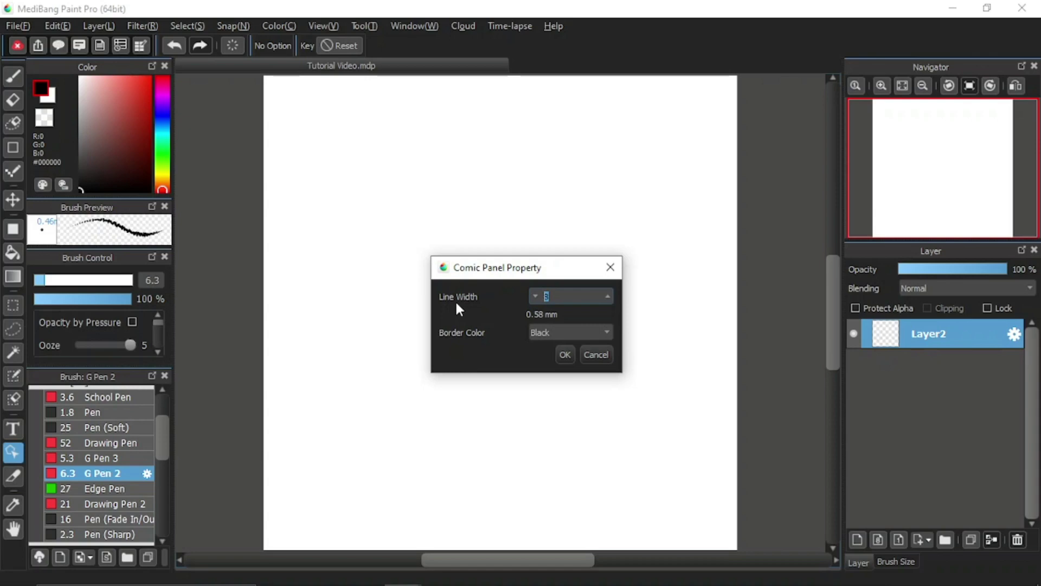
{"action": "left_click", "coordinate": [608, 295]}
{"action": "left_click", "coordinate": [607, 295]}
{"action": "left_click", "coordinate": [607, 332]}
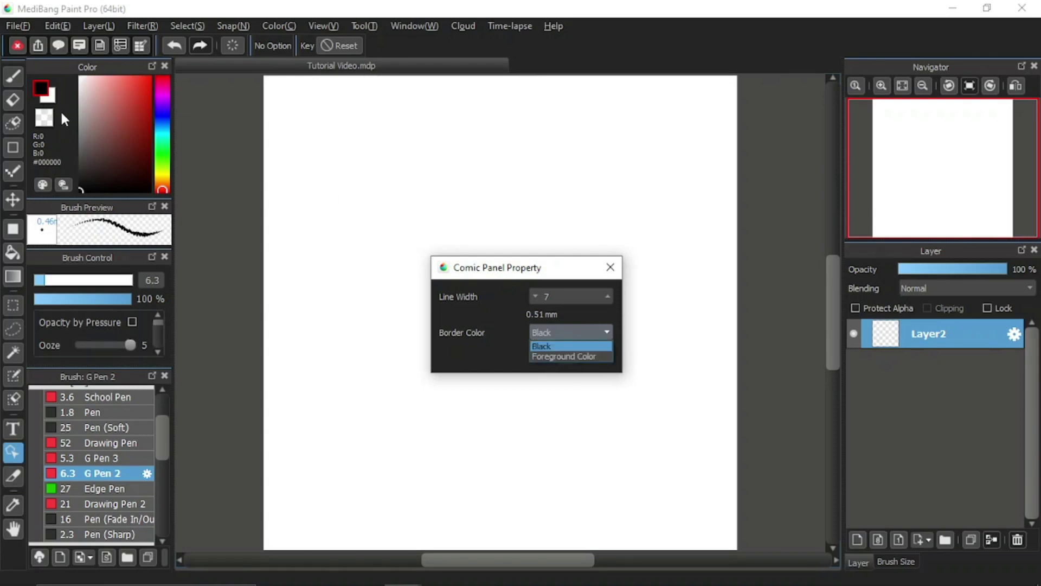
{"action": "left_click", "coordinate": [535, 296]}
{"action": "left_click", "coordinate": [535, 297]}
{"action": "left_click", "coordinate": [535, 296]}
{"action": "left_click", "coordinate": [535, 297]}
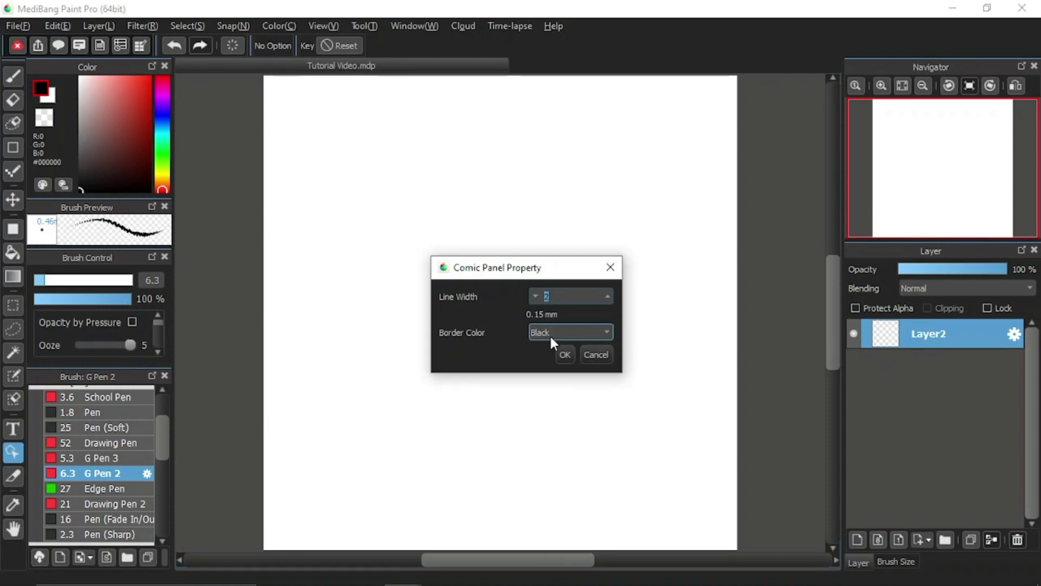
{"action": "left_click", "coordinate": [564, 355]}
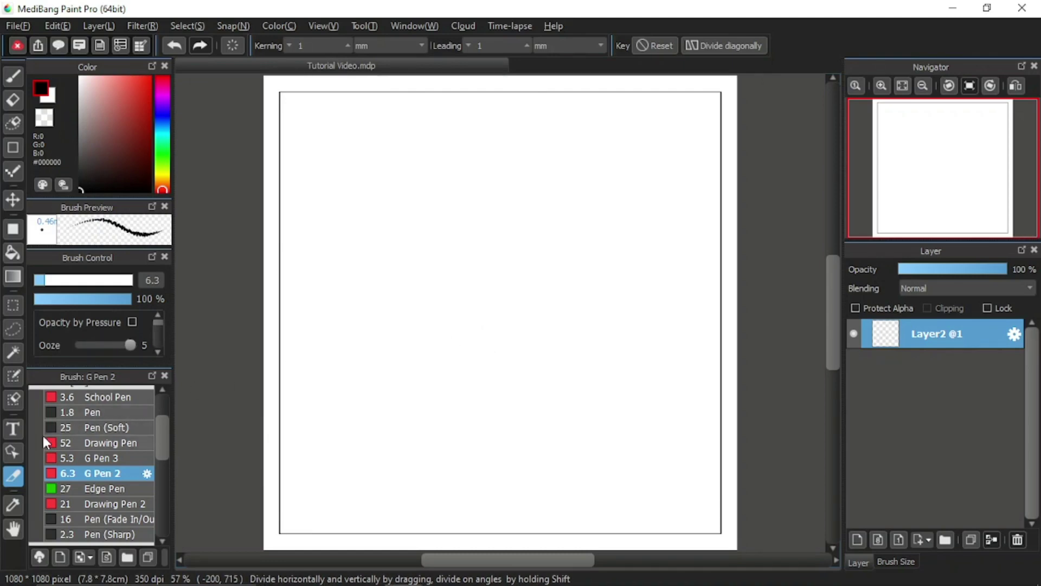
{"action": "left_click", "coordinate": [9, 481]}
Step: Test-resize the panel frame with the Operation Tool's transform handles, leaving it nearly page-sized
{"action": "left_click", "coordinate": [12, 453]}
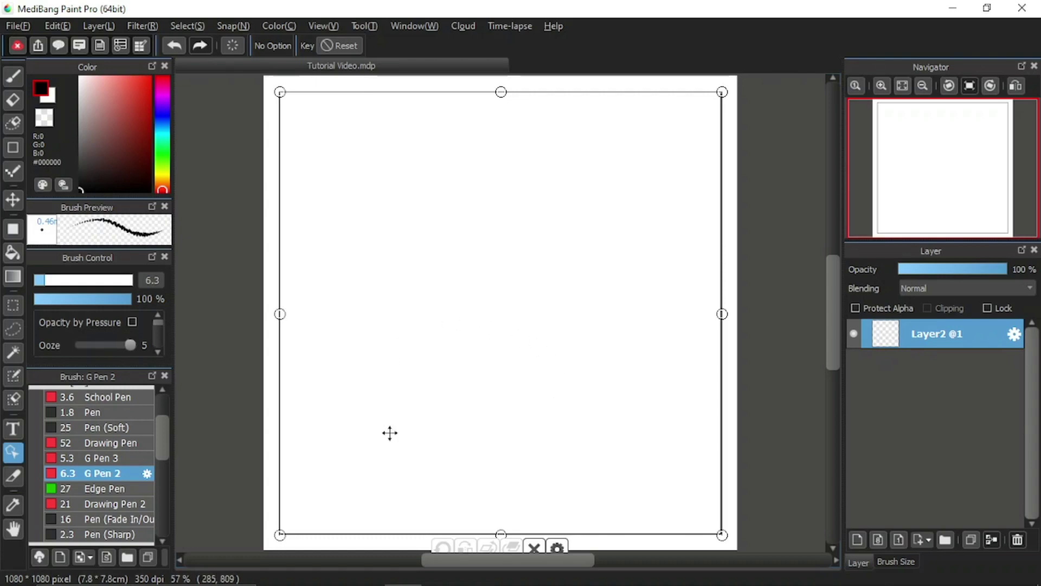
{"action": "left_click_drag", "start_coordinate": [528, 393], "coordinate": [546, 336]}
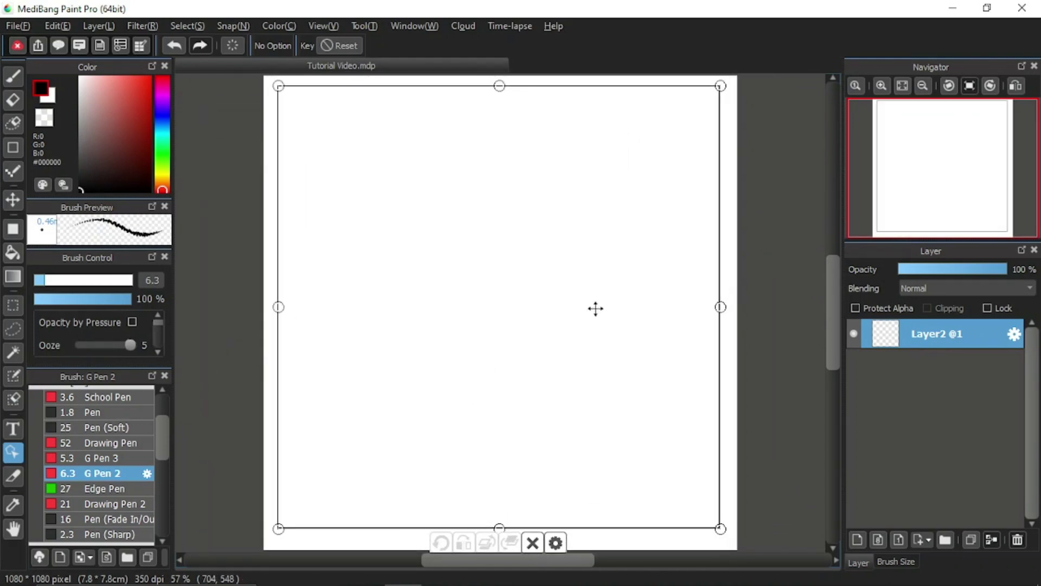
{"action": "mouse_move", "coordinate": [720, 307]}
{"action": "left_mouse_down"}
{"action": "mouse_move", "coordinate": [539, 325]}
{"action": "mouse_move", "coordinate": [705, 316]}
{"action": "mouse_move", "coordinate": [561, 323]}
{"action": "mouse_move", "coordinate": [695, 321]}
{"action": "mouse_move", "coordinate": [714, 310]}
{"action": "left_mouse_up"}
{"action": "left_click_drag", "start_coordinate": [495, 93], "coordinate": [520, 101]}
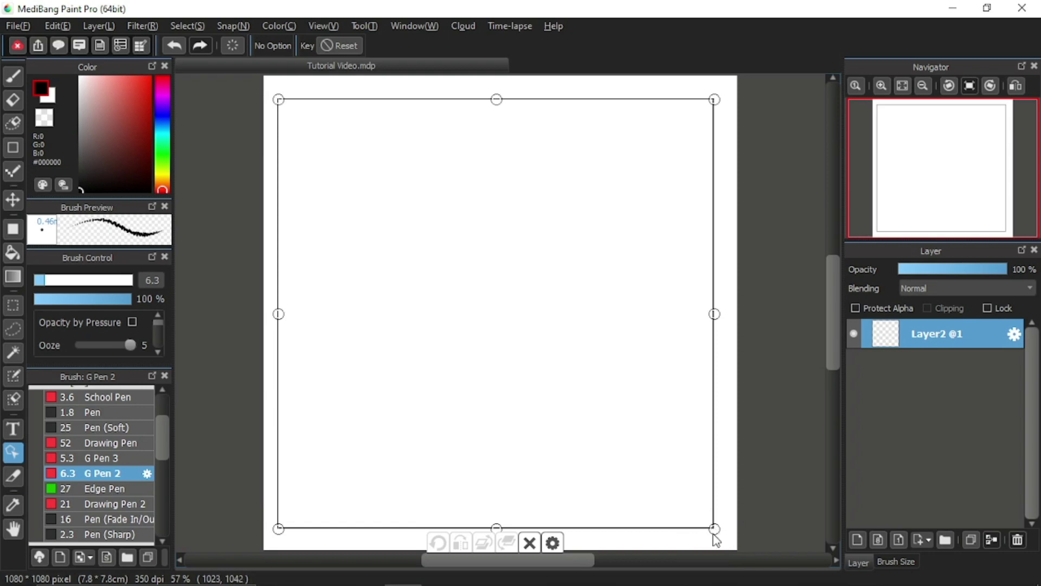
{"action": "mouse_move", "coordinate": [710, 526]}
{"action": "left_mouse_down"}
{"action": "mouse_move", "coordinate": [474, 344]}
{"action": "mouse_move", "coordinate": [516, 335]}
{"action": "mouse_move", "coordinate": [702, 511]}
{"action": "mouse_move", "coordinate": [379, 265]}
{"action": "mouse_move", "coordinate": [670, 493]}
{"action": "mouse_move", "coordinate": [705, 537]}
{"action": "mouse_move", "coordinate": [662, 490]}
{"action": "mouse_move", "coordinate": [724, 538]}
{"action": "left_mouse_up"}
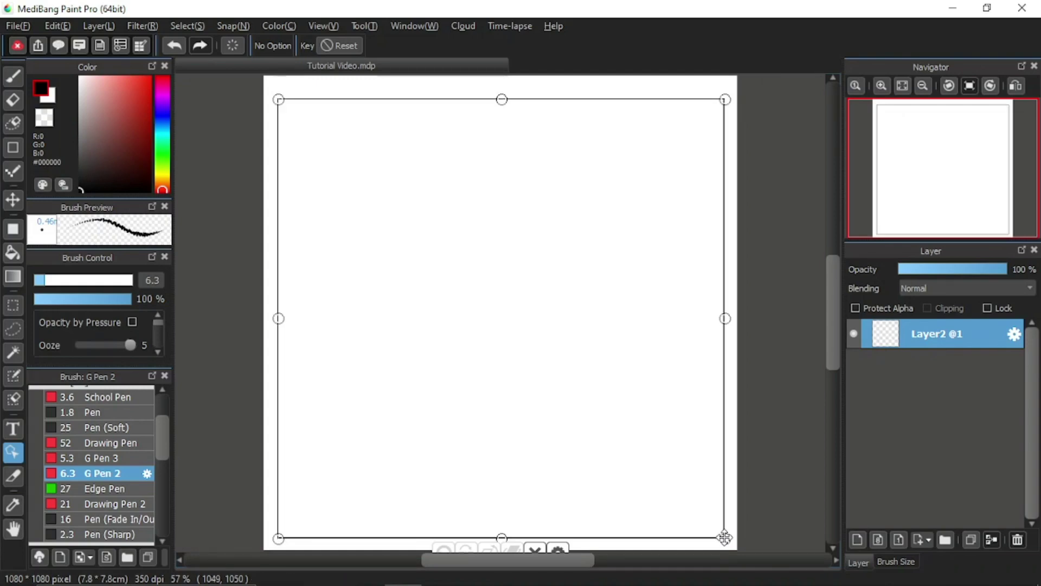
{"action": "left_click_drag", "start_coordinate": [839, 359], "coordinate": [835, 366]}
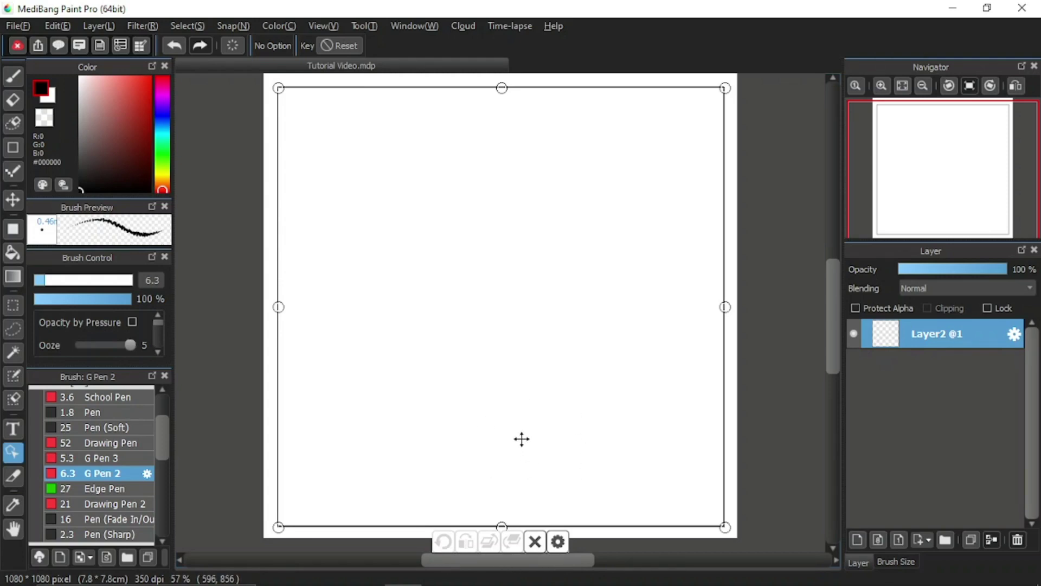
Step: Give the frame border a 5-pixel (0.36 mm) width and a purple-blue colour
{"action": "left_click", "coordinate": [559, 543]}
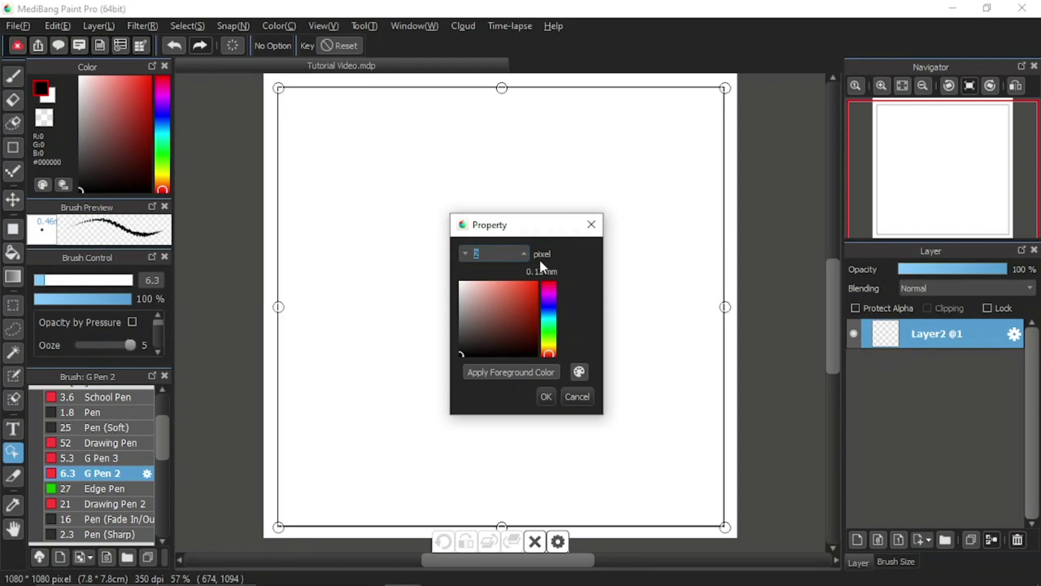
{"action": "left_click", "coordinate": [524, 253]}
{"action": "left_click", "coordinate": [524, 253]}
{"action": "left_click", "coordinate": [579, 372]}
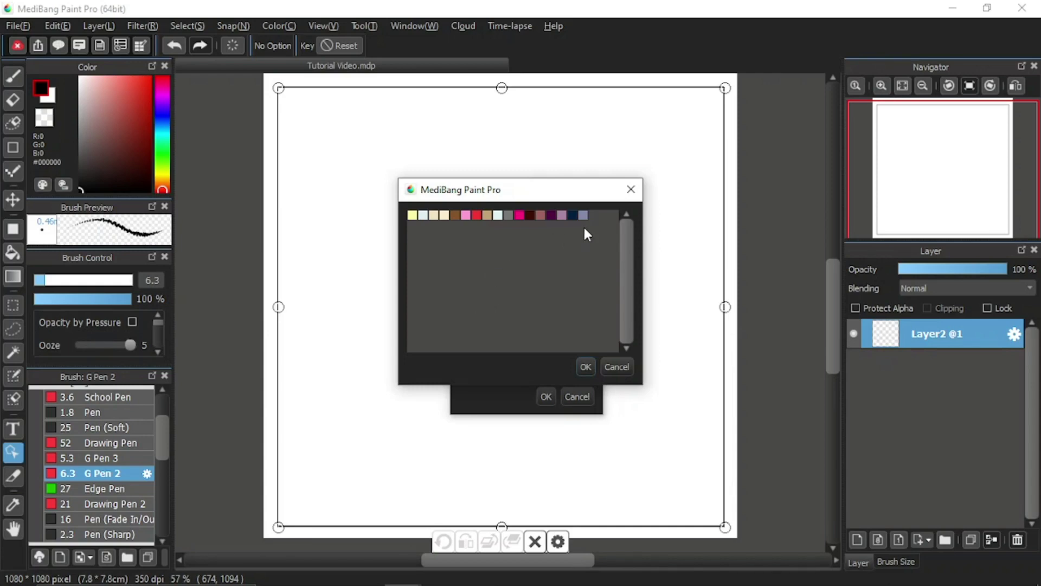
{"action": "left_click", "coordinate": [616, 367]}
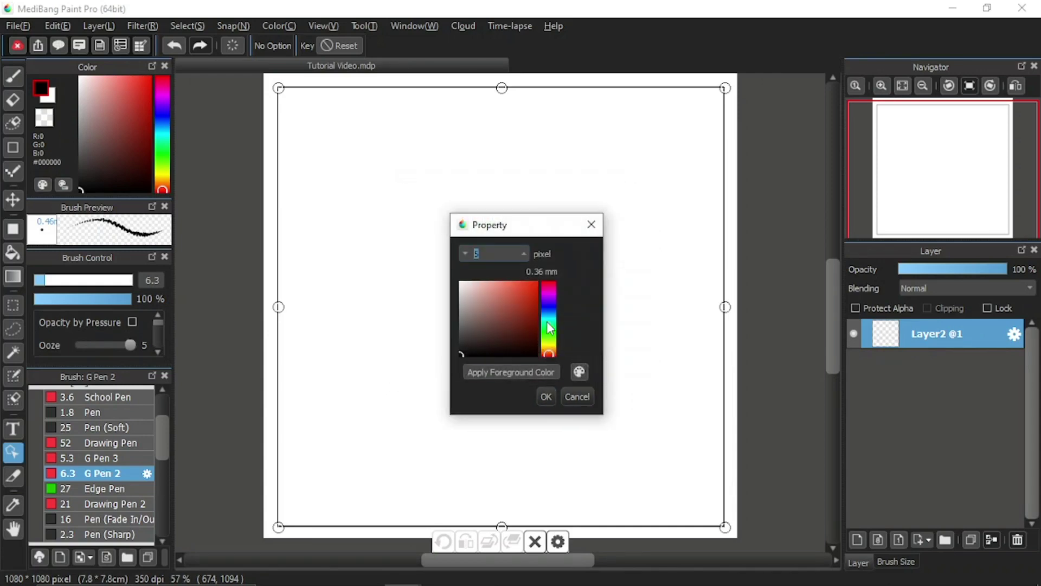
{"action": "left_click", "coordinate": [548, 305]}
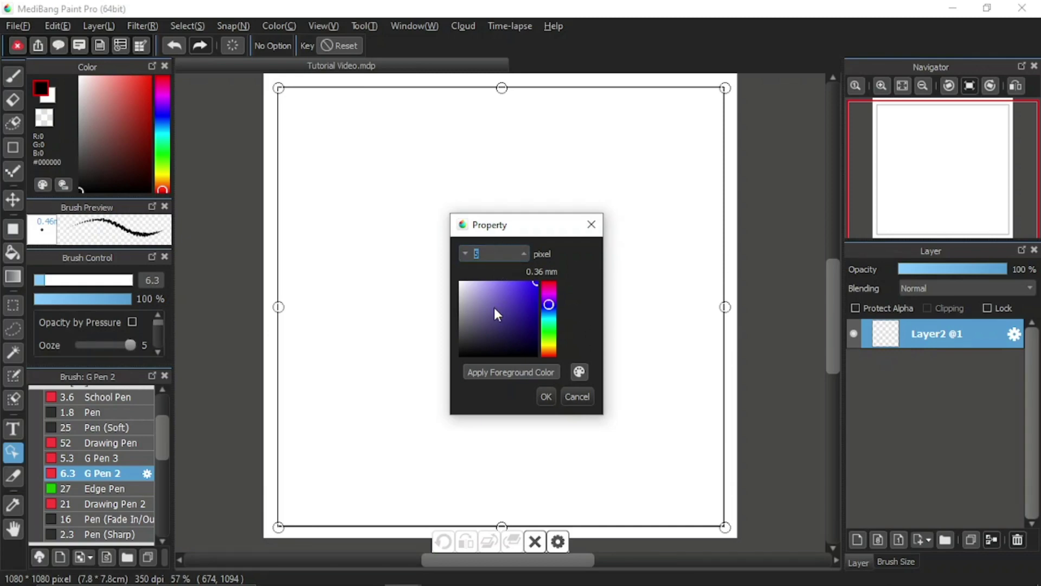
{"action": "left_click", "coordinate": [546, 395]}
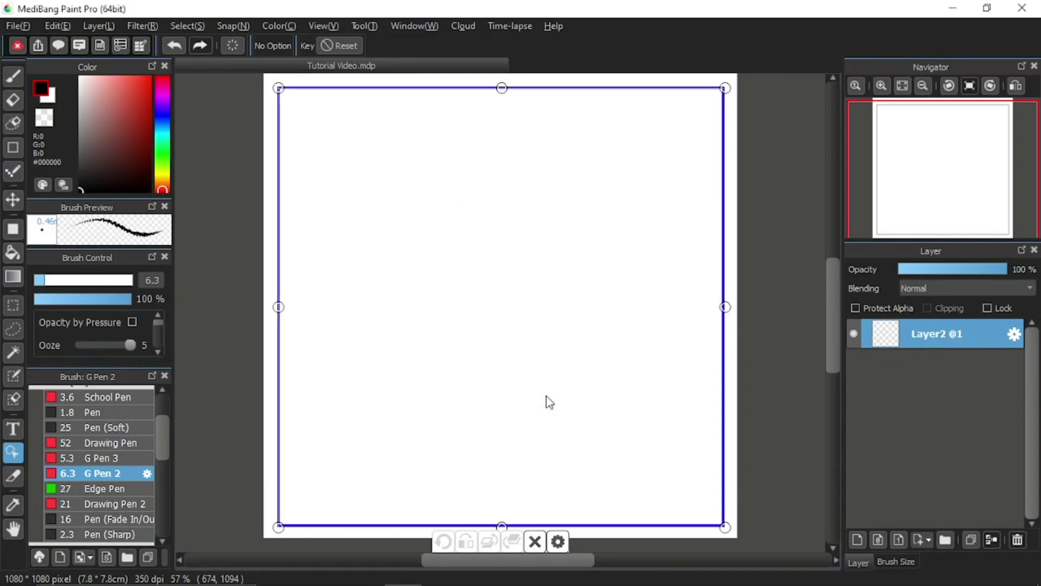
{"action": "left_click", "coordinate": [534, 542]}
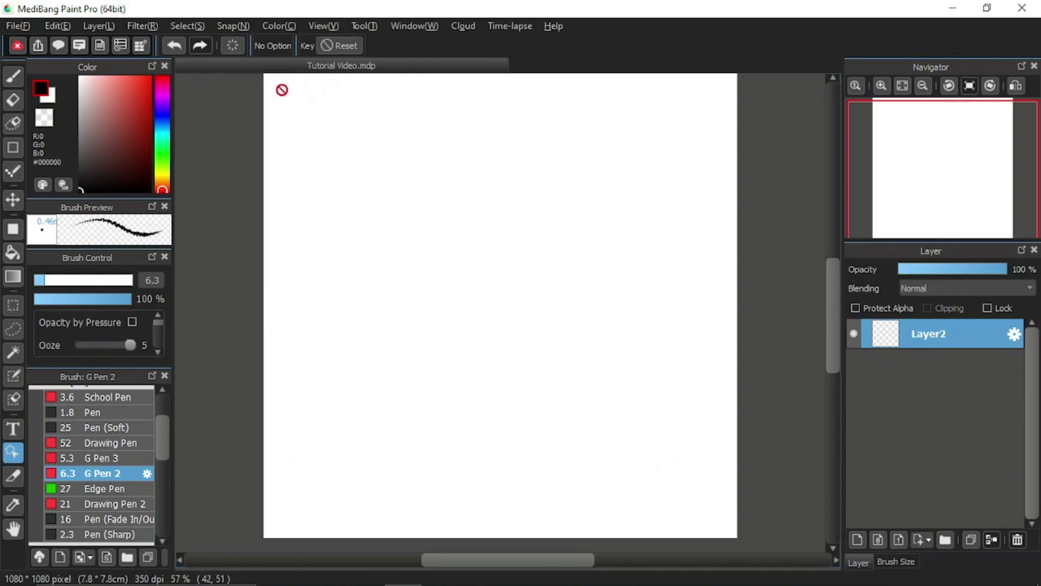
{"action": "left_click", "coordinate": [174, 45]}
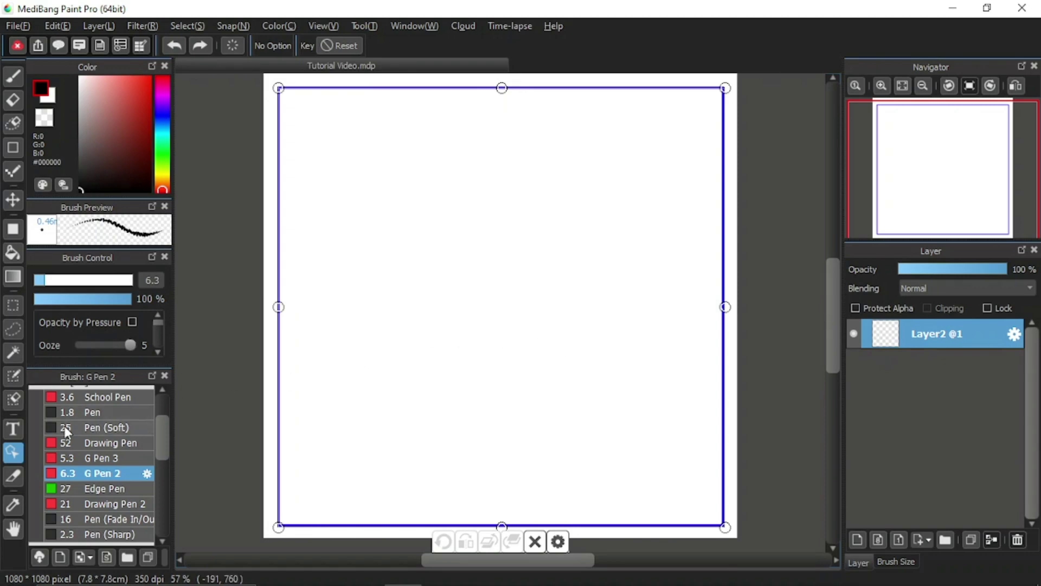
Step: Cut the frame vertically down the middle with the Divide tool into two side-by-side panels
{"action": "left_click", "coordinate": [14, 477]}
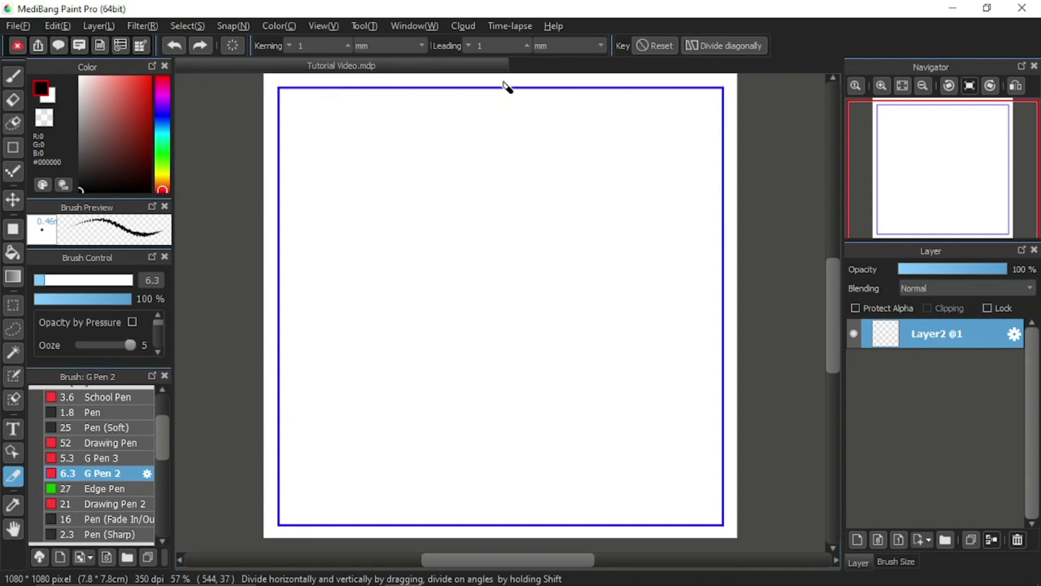
{"action": "left_click_drag", "start_coordinate": [503, 82], "coordinate": [513, 538]}
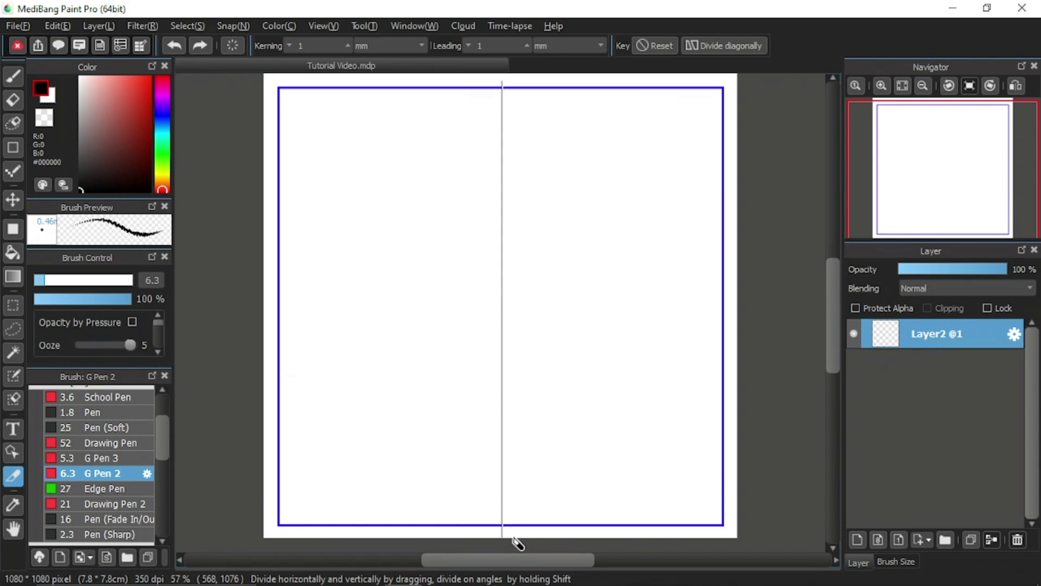
{"action": "mouse_move", "coordinate": [513, 538]}
{"action": "left_mouse_down"}
{"action": "mouse_move", "coordinate": [512, 290]}
{"action": "mouse_move", "coordinate": [509, 538]}
{"action": "left_mouse_up"}
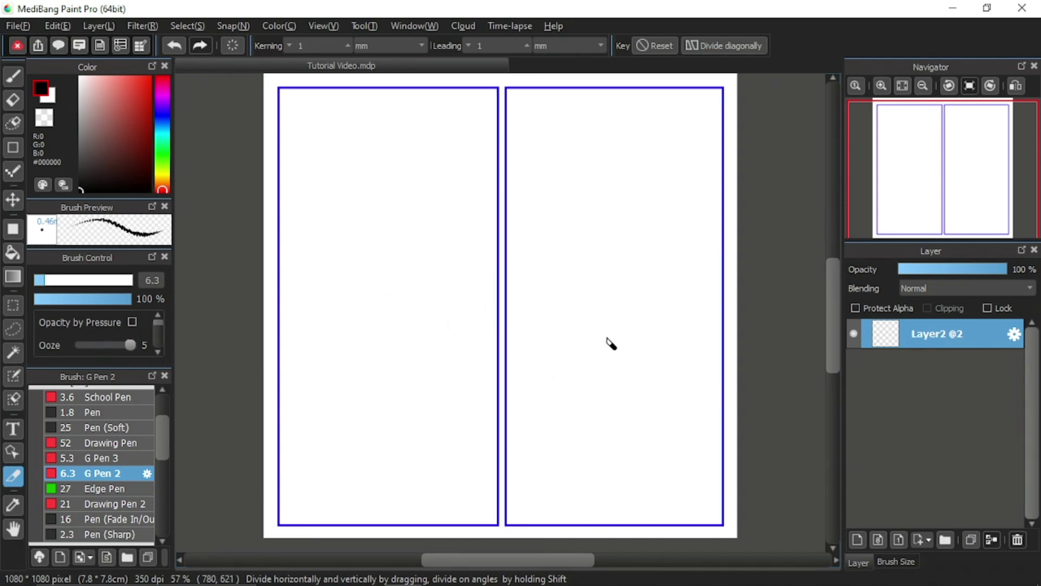
Step: Change the right-hand panel's border colour to red using the Operation tool
{"action": "left_click", "coordinate": [12, 458]}
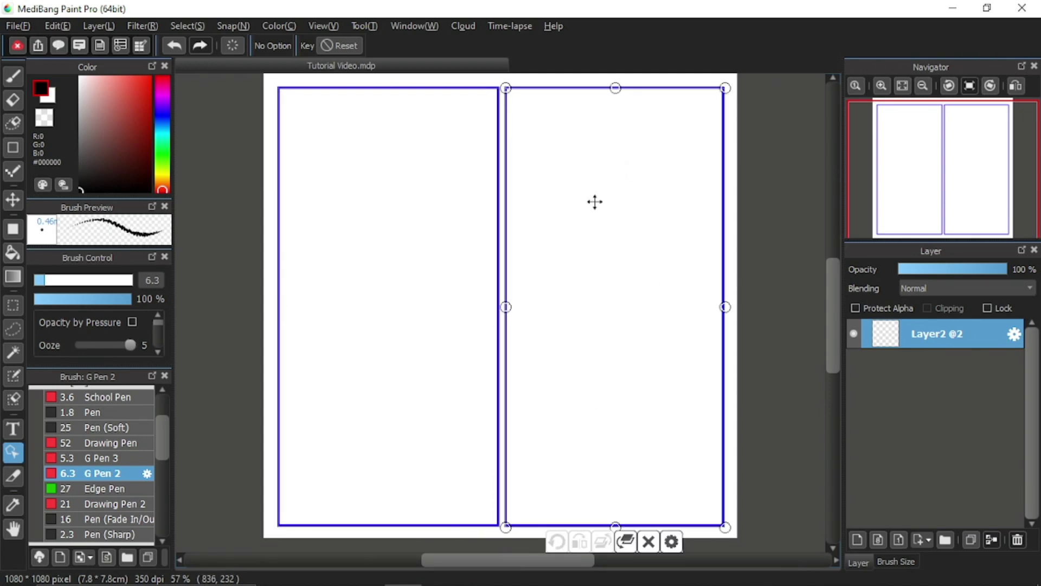
{"action": "left_click", "coordinate": [676, 543]}
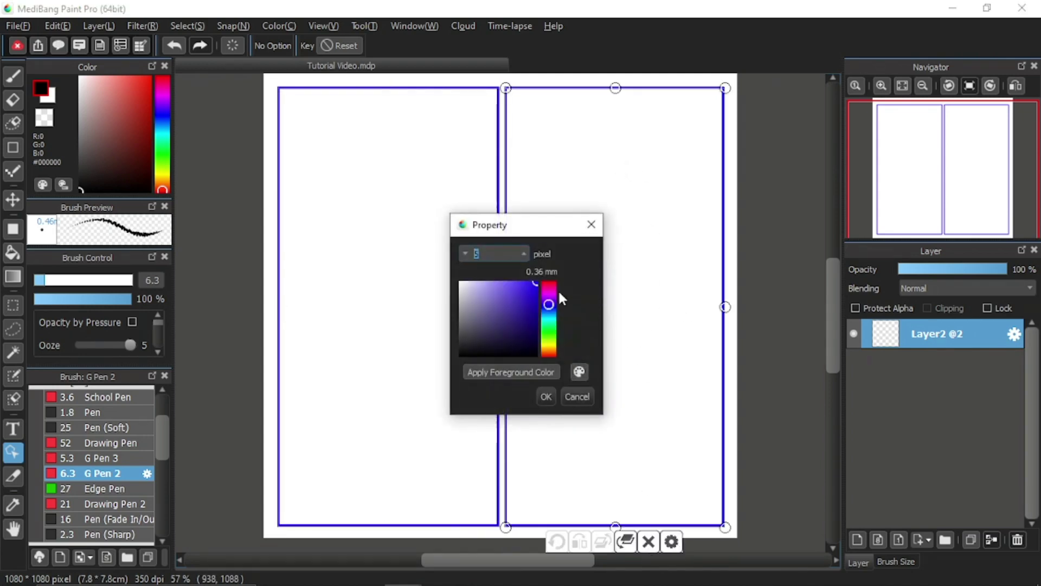
{"action": "left_click", "coordinate": [546, 397]}
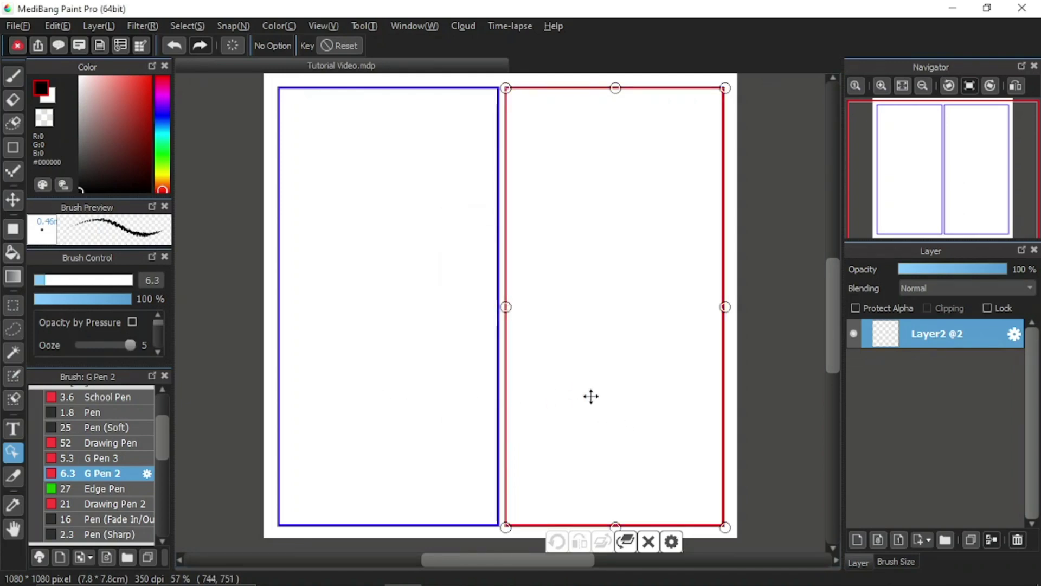
Step: Divide a horizontal gutter across both panels near the top, then cut the left panel again
{"action": "left_click", "coordinate": [15, 480]}
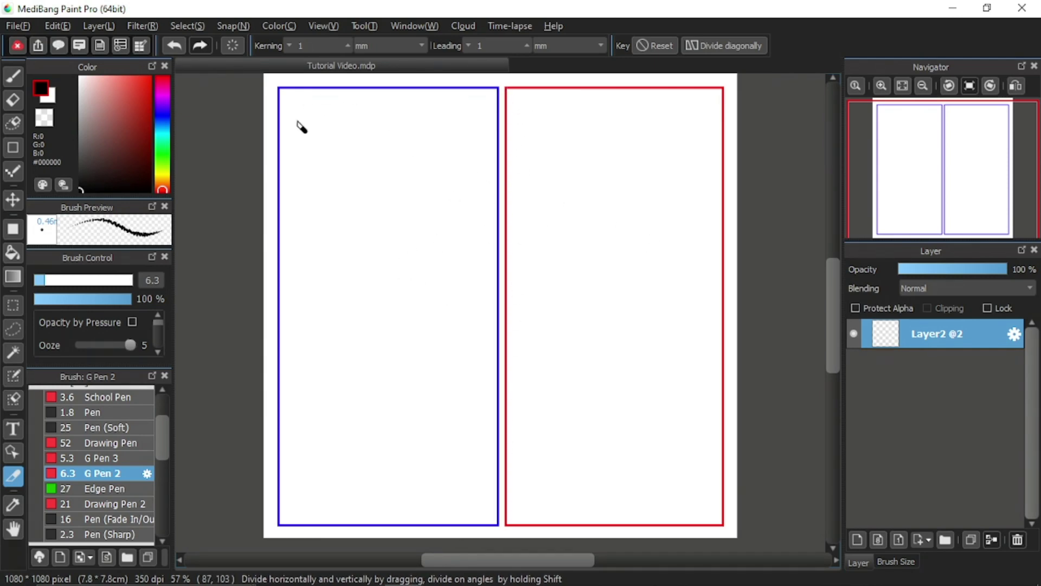
{"action": "left_click_drag", "start_coordinate": [274, 167], "coordinate": [746, 150]}
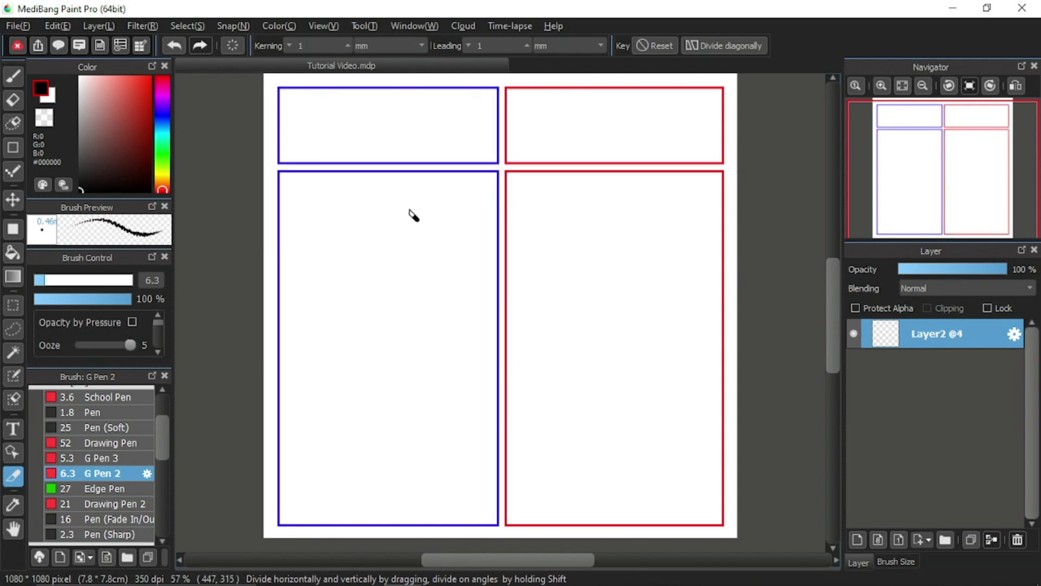
{"action": "left_click_drag", "start_coordinate": [267, 251], "coordinate": [253, 507]}
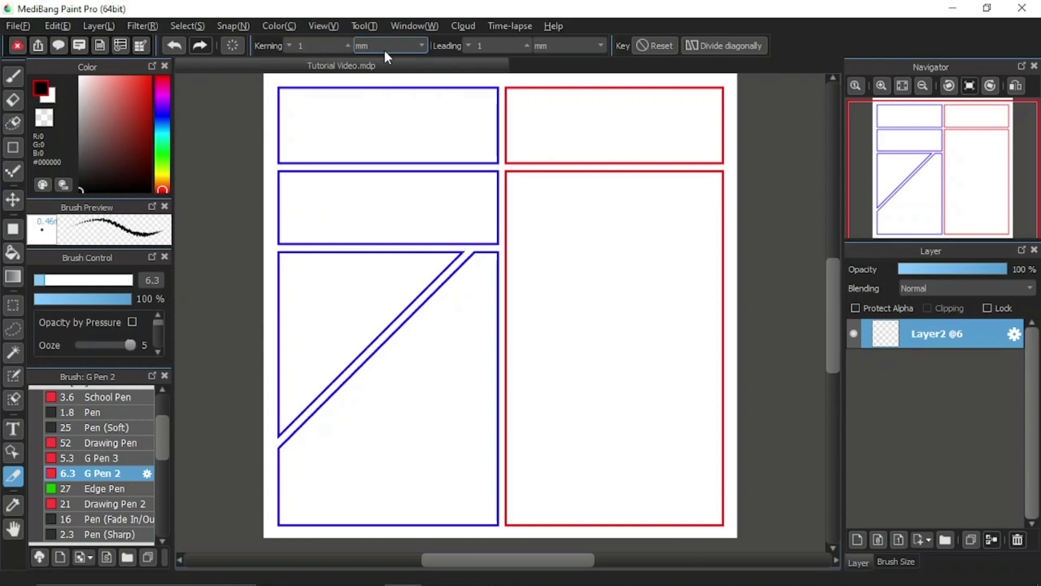
Step: Raise the Divide tool's Kerning from 1 to 3, keeping the unit in mm
{"action": "left_click", "coordinate": [415, 47]}
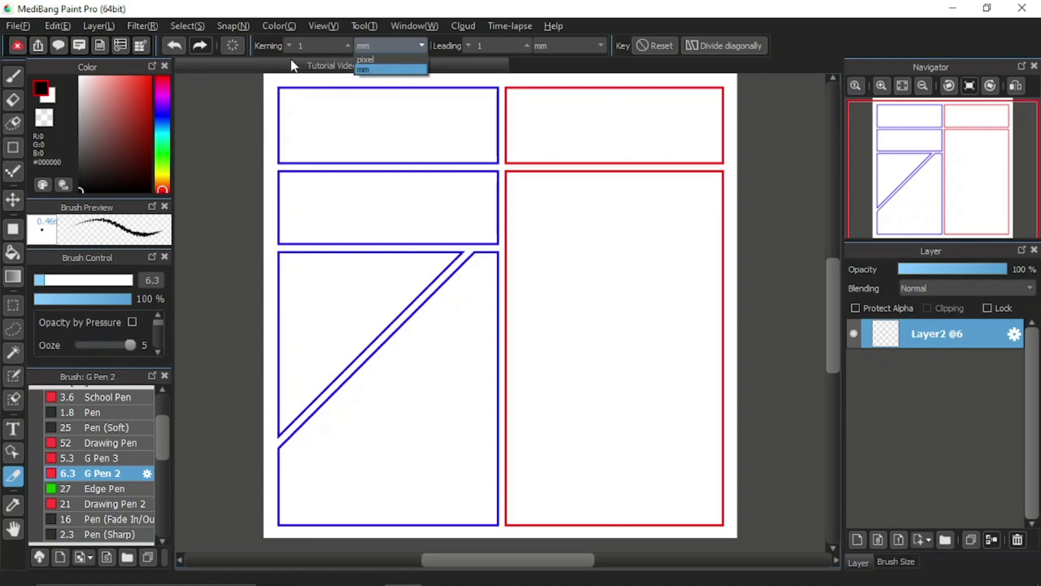
{"action": "left_click", "coordinate": [266, 45]}
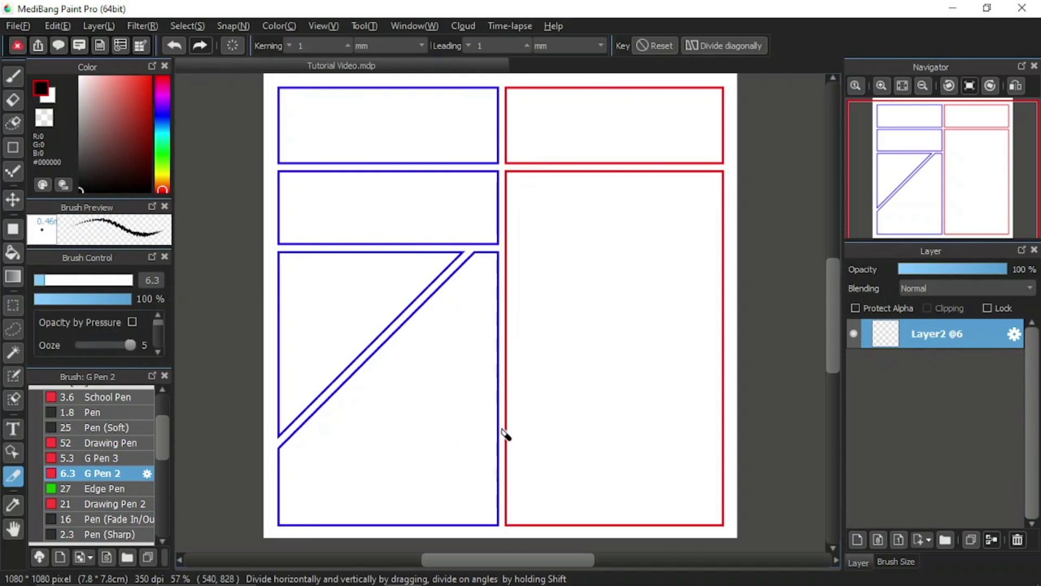
{"action": "left_click", "coordinate": [347, 45]}
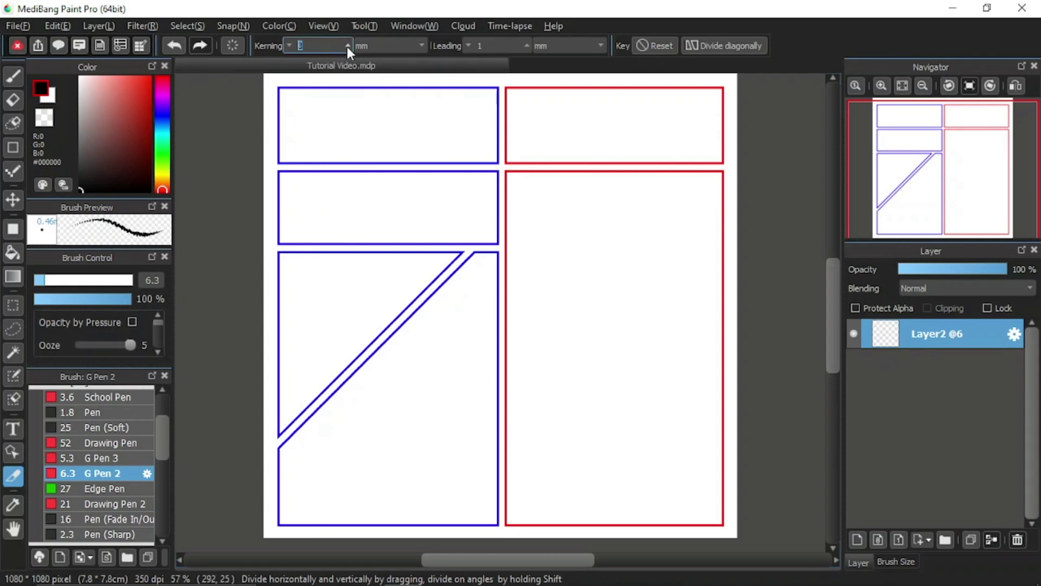
{"action": "left_click", "coordinate": [348, 45]}
{"action": "left_click", "coordinate": [418, 45]}
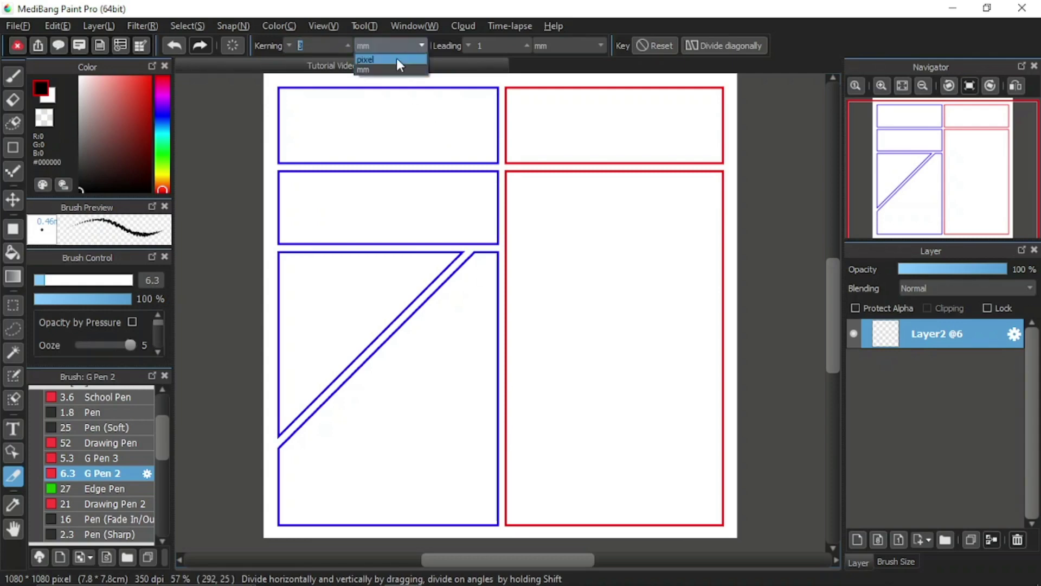
{"action": "left_click", "coordinate": [421, 46]}
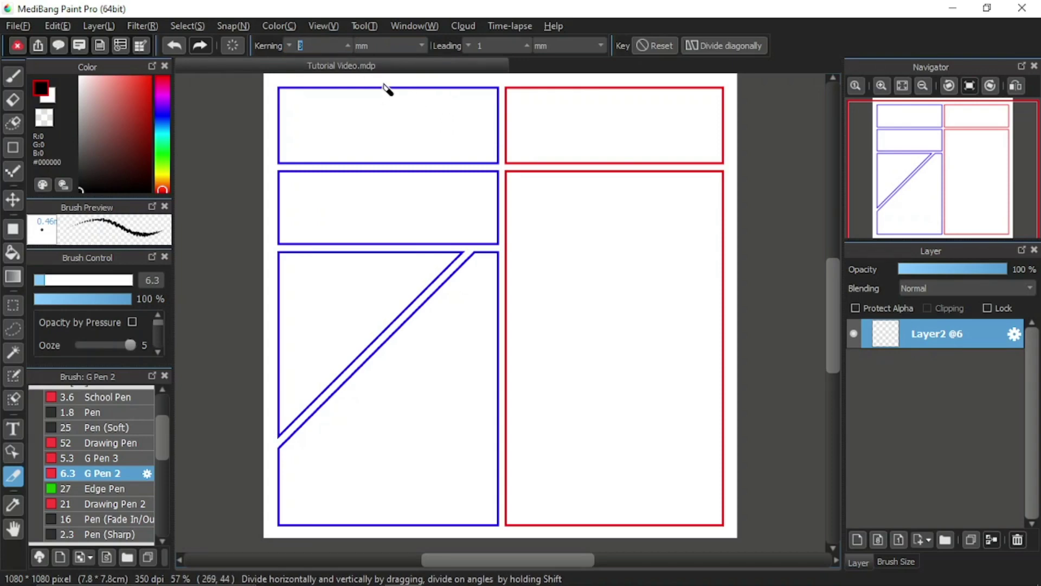
Step: Split the top-left and second-left strips vertically in two, setting Kerning to 2
{"action": "left_click_drag", "start_coordinate": [391, 85], "coordinate": [390, 179]}
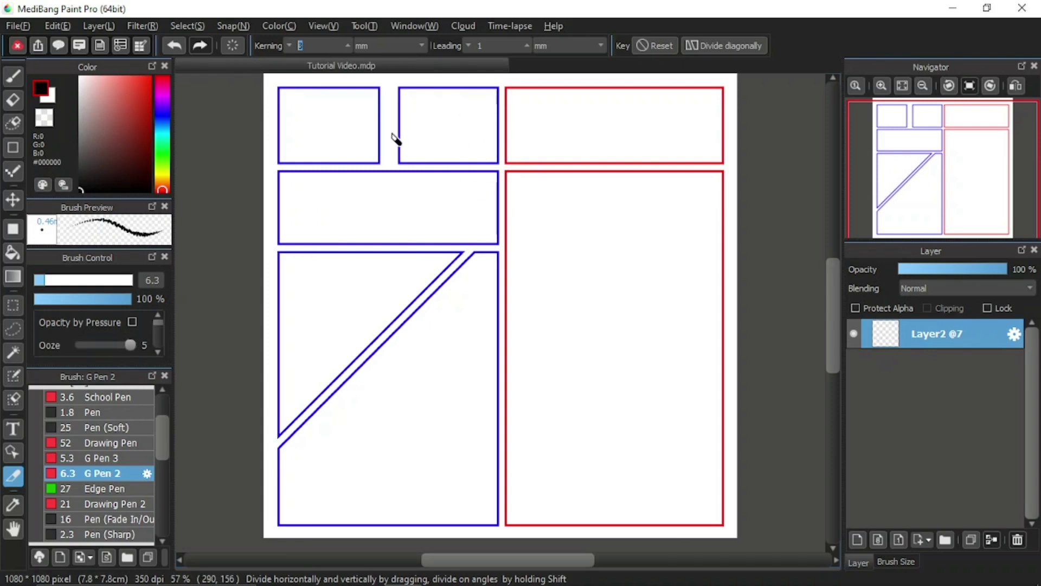
{"action": "left_click", "coordinate": [349, 47]}
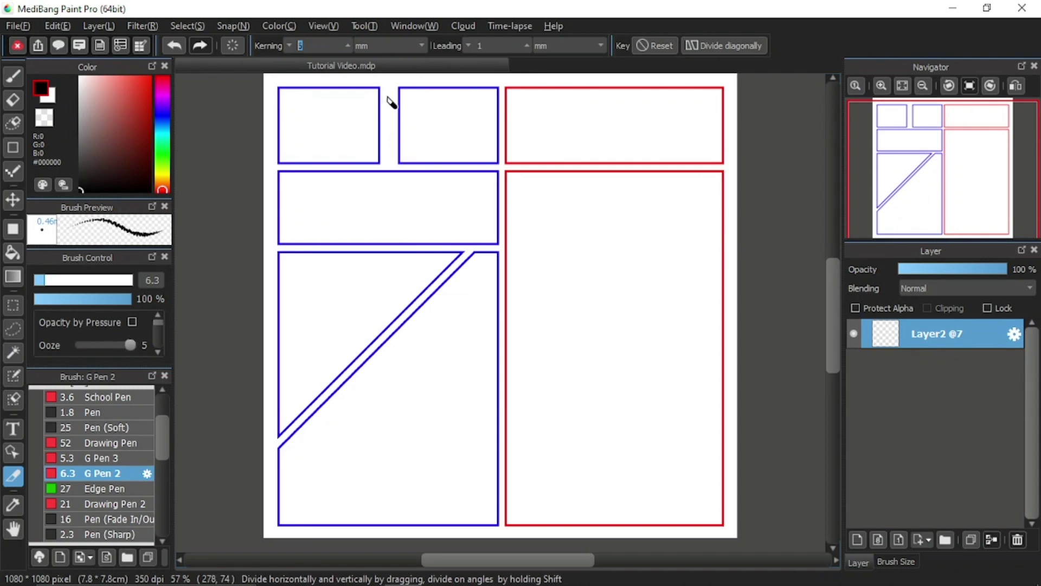
{"action": "left_click_drag", "start_coordinate": [388, 92], "coordinate": [388, 248]}
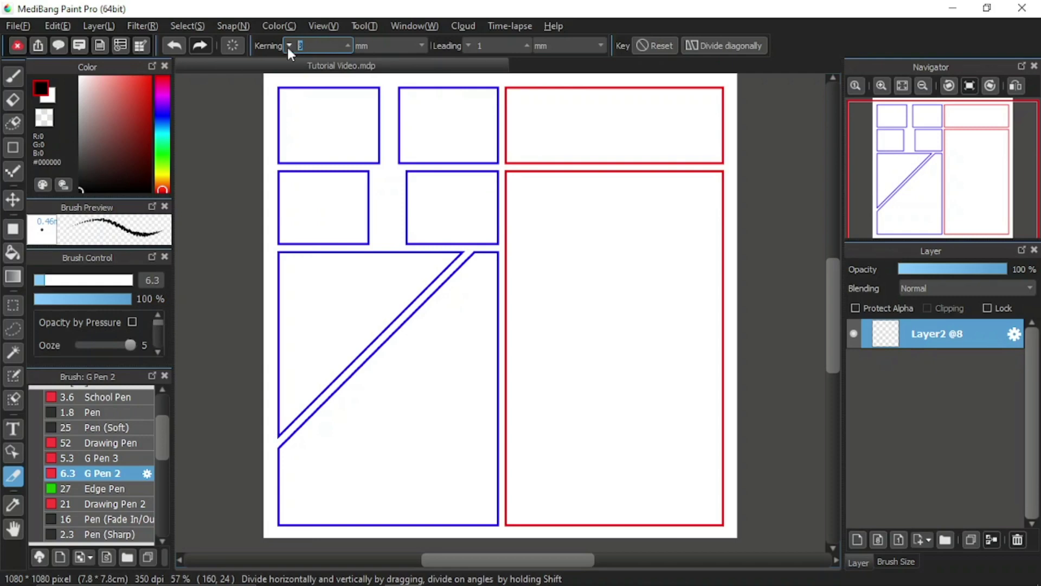
{"action": "scroll", "coordinate": [336, 43], "scroll_direction": "down", "scroll_amount": 3}
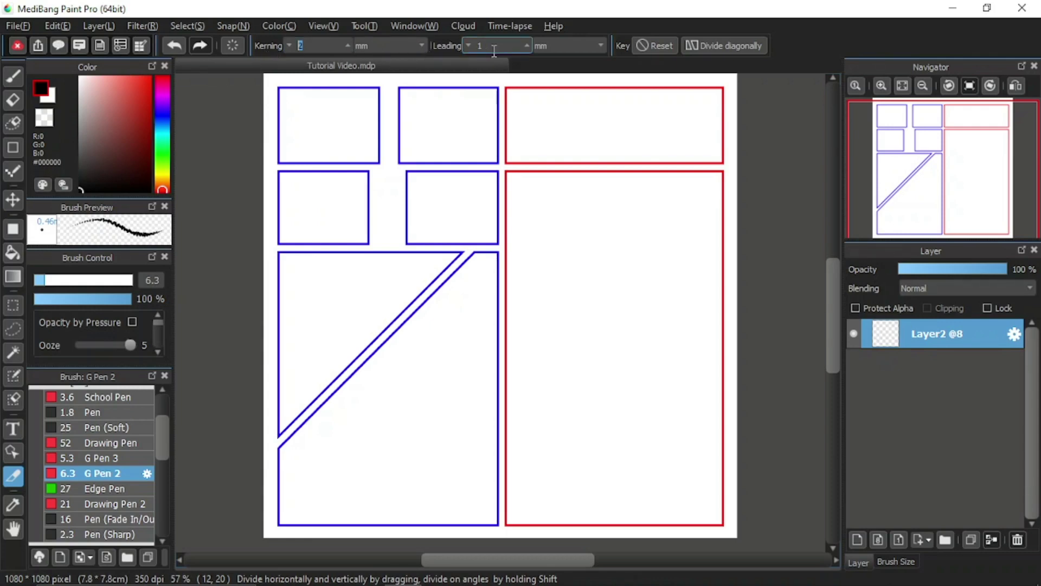
Step: Set Leading to 5, then cut the large red panel horizontally twice into stacked panels
{"action": "left_click", "coordinate": [527, 46]}
{"action": "key", "text": "BackSpace"}
{"action": "type", "text": "5"}
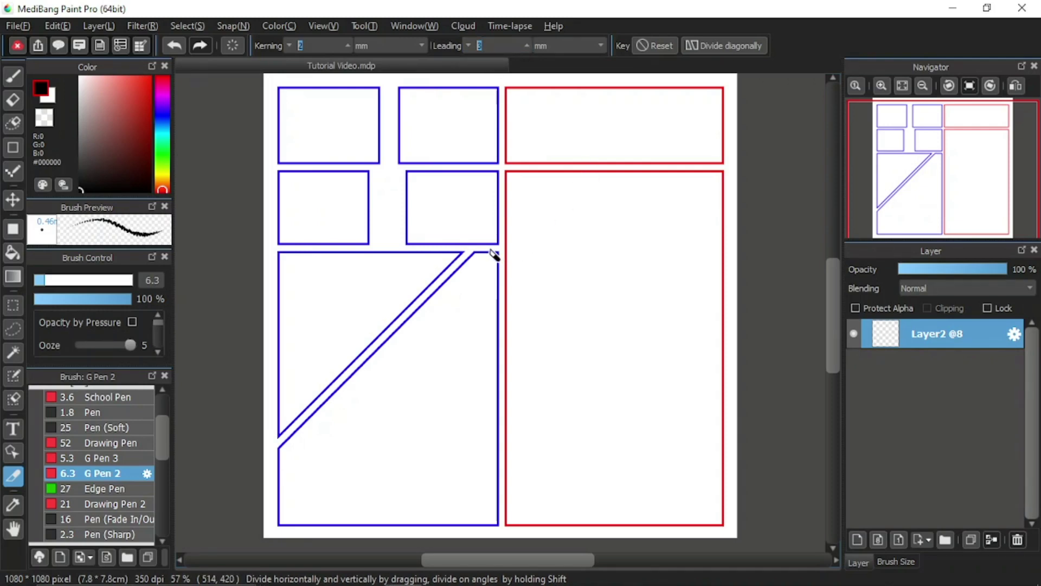
{"action": "left_click_drag", "start_coordinate": [490, 248], "coordinate": [751, 248]}
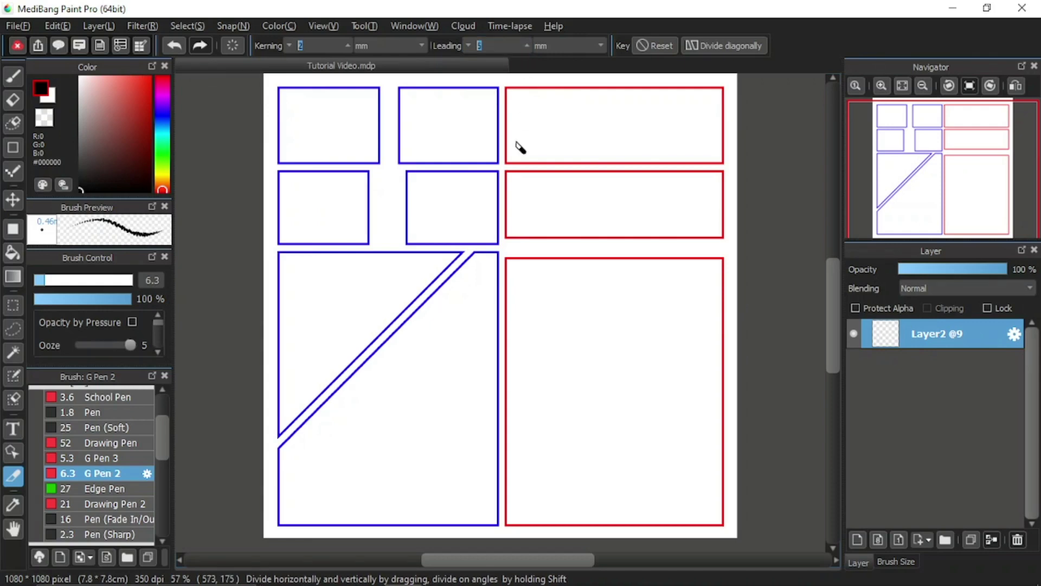
{"action": "left_click_drag", "start_coordinate": [503, 386], "coordinate": [755, 388]}
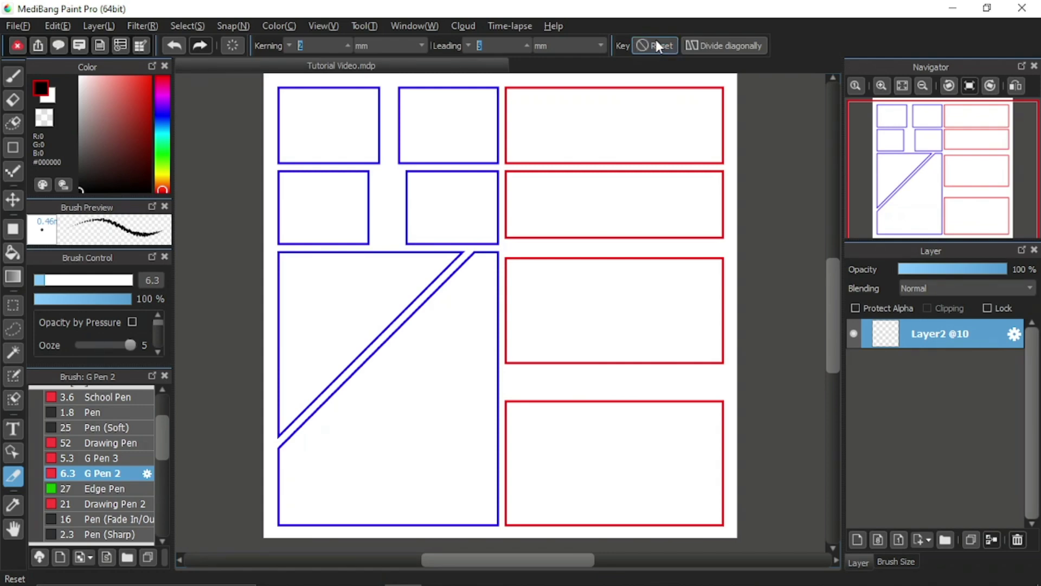
Step: Cut a second diagonal gutter across the lower-left blue frame with the Divide tool, toggling Divide diagonally
{"action": "left_click", "coordinate": [740, 47]}
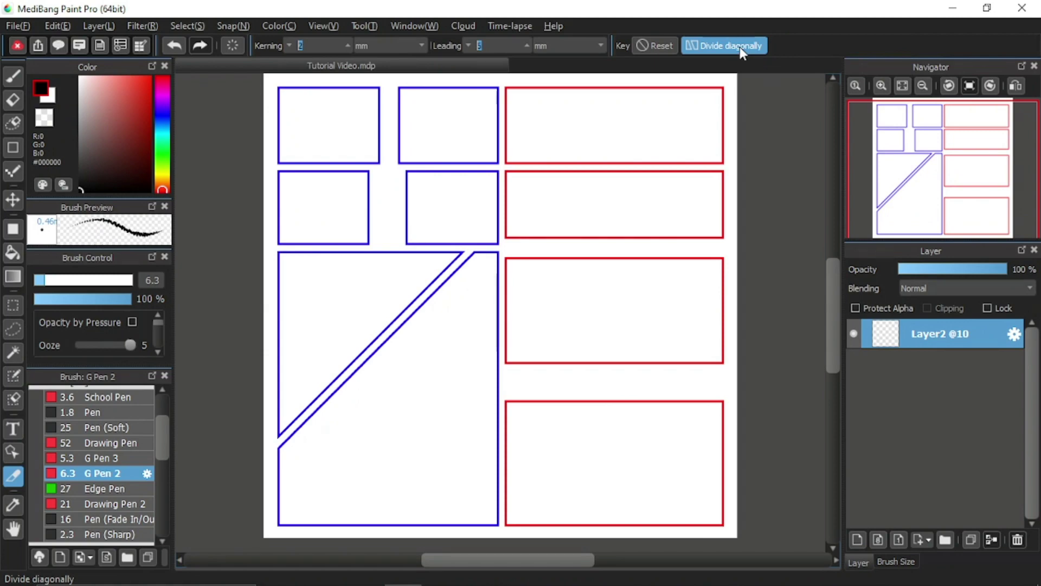
{"action": "left_click", "coordinate": [740, 47]}
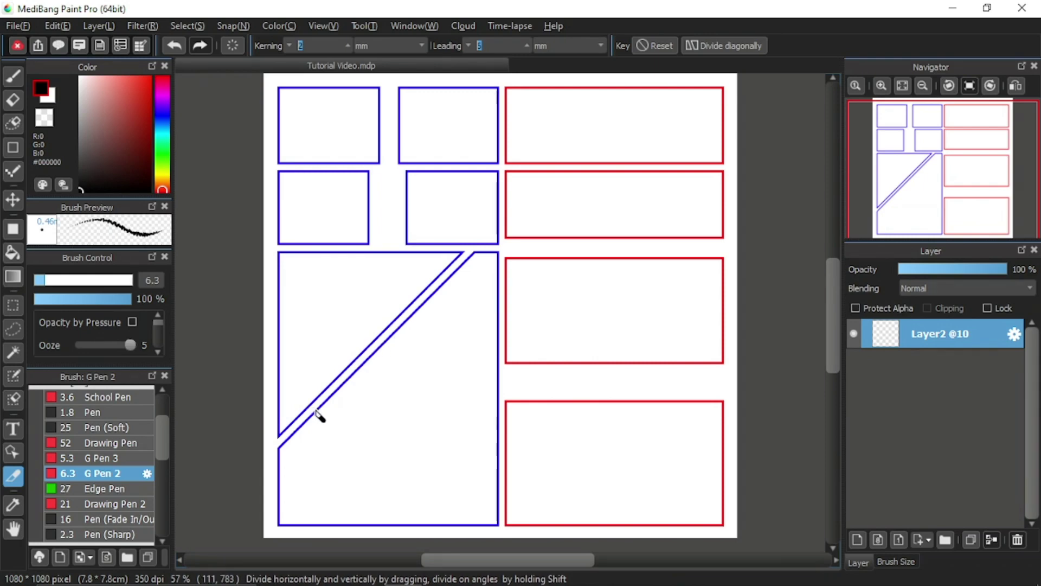
{"action": "left_click_drag", "start_coordinate": [346, 349], "coordinate": [513, 522]}
{"action": "left_click_drag", "start_coordinate": [362, 371], "coordinate": [543, 554]}
{"action": "left_click_drag", "start_coordinate": [323, 331], "coordinate": [566, 543]}
{"action": "left_click_drag", "start_coordinate": [348, 300], "coordinate": [531, 515]}
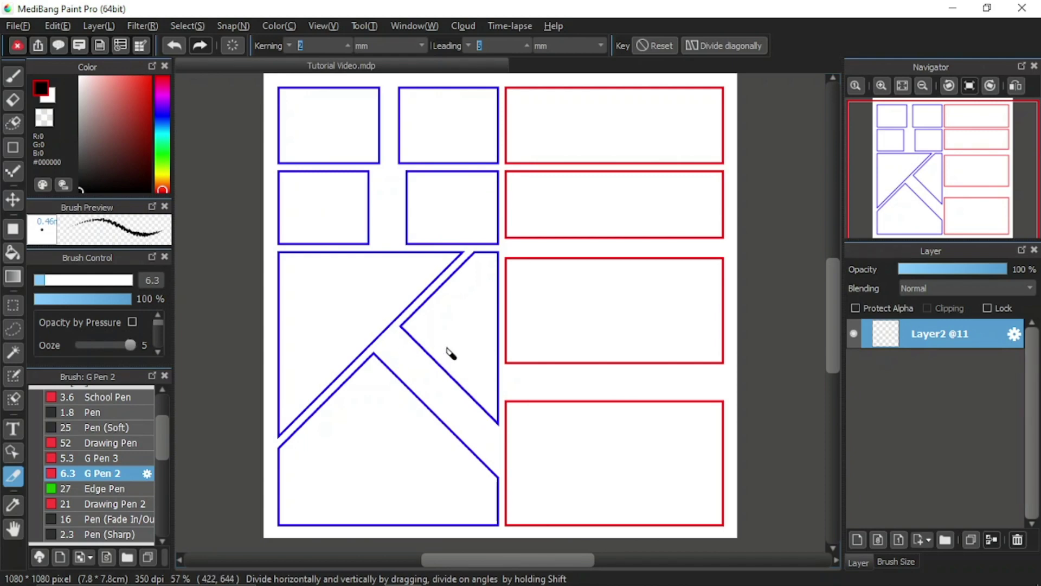
{"action": "left_click", "coordinate": [758, 47]}
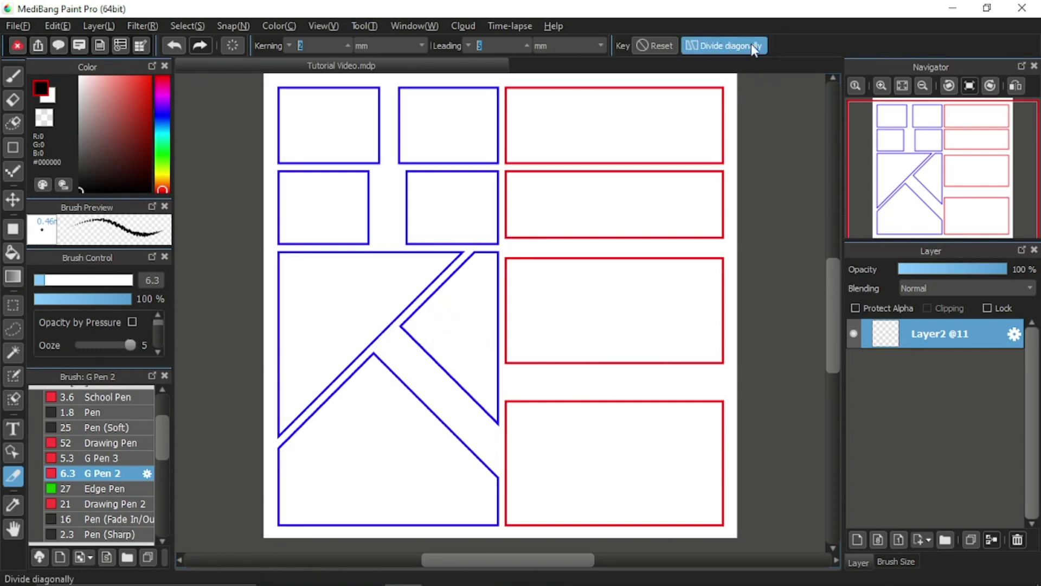
{"action": "left_click", "coordinate": [747, 48]}
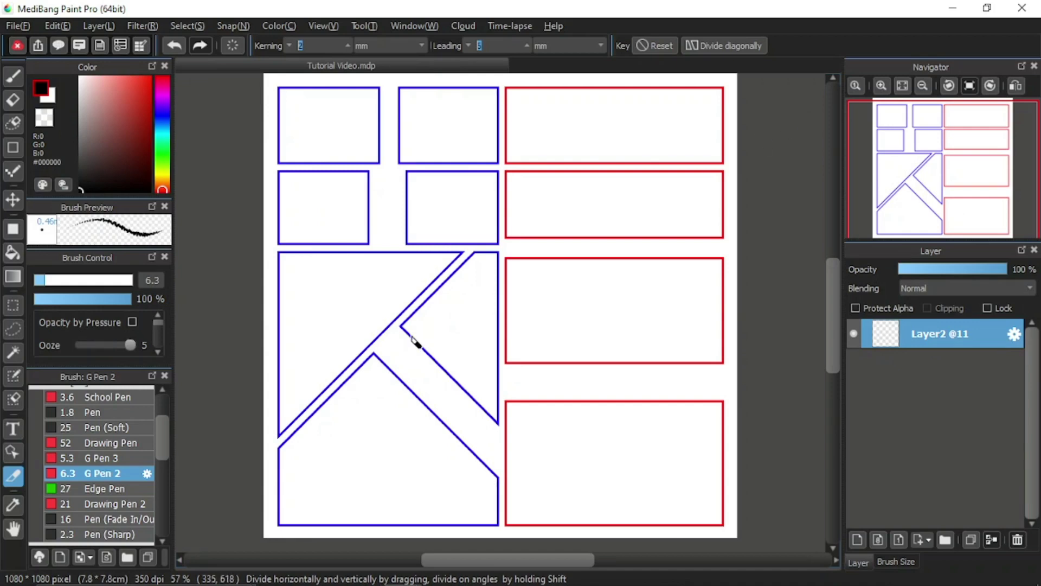
Step: With the Operation Tool, select the middle-right red frame, then the upper-left angled blue panel
{"action": "left_click", "coordinate": [15, 451]}
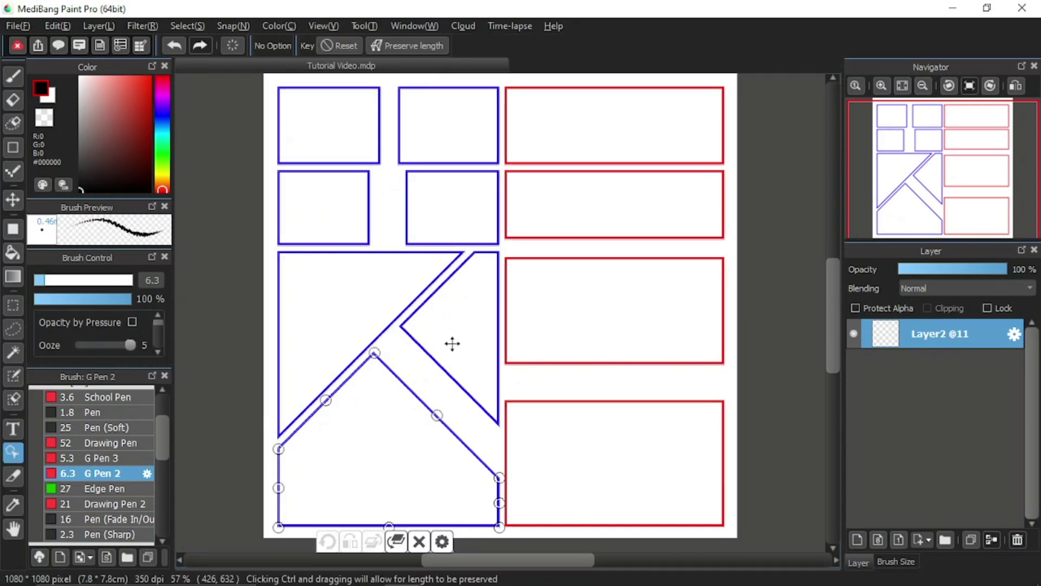
{"action": "left_click", "coordinate": [598, 332]}
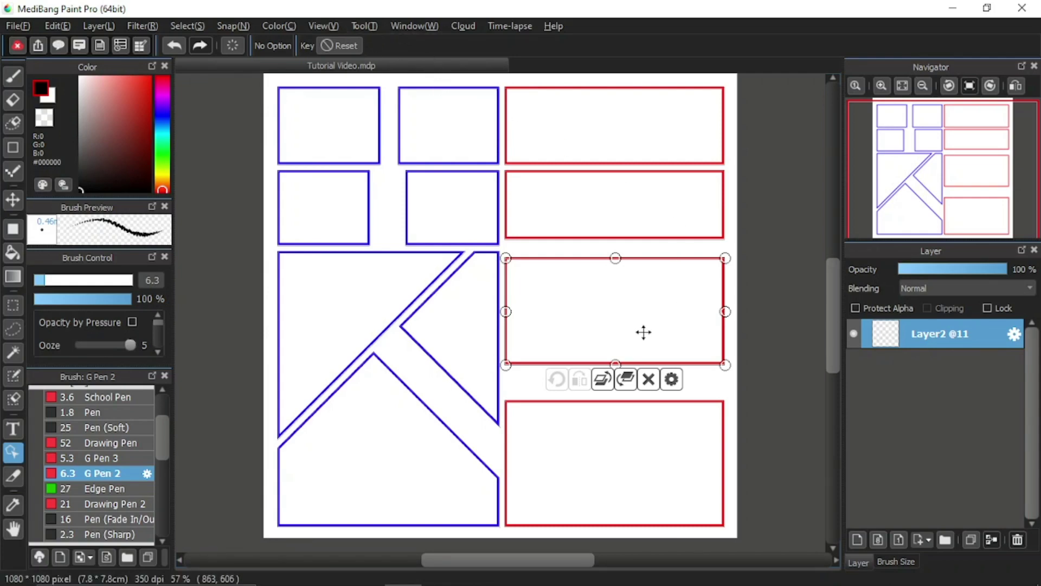
{"action": "left_click", "coordinate": [342, 312]}
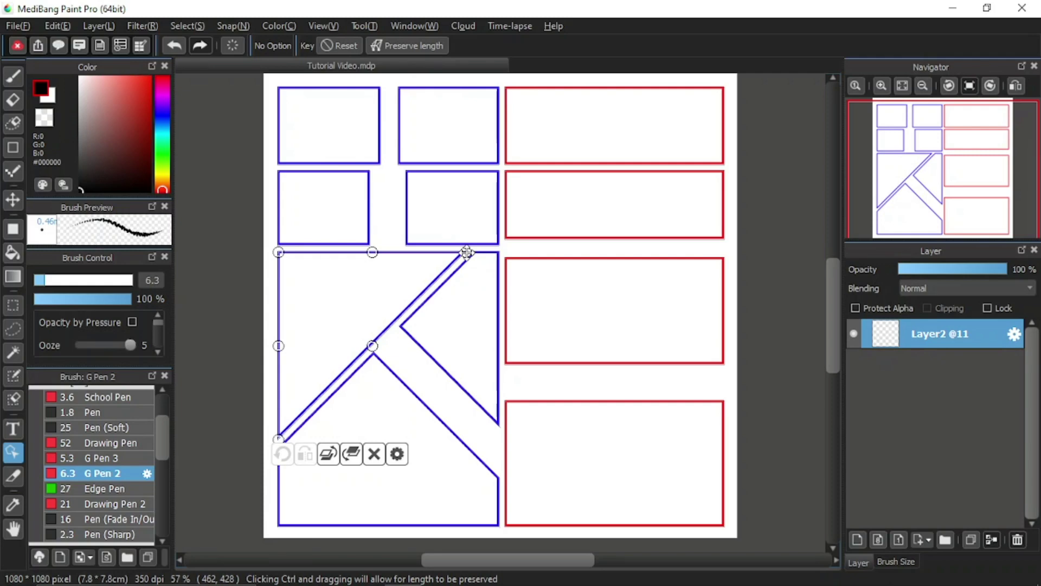
{"action": "left_click_drag", "start_coordinate": [466, 252], "coordinate": [567, 320]}
{"action": "left_click", "coordinate": [174, 45]}
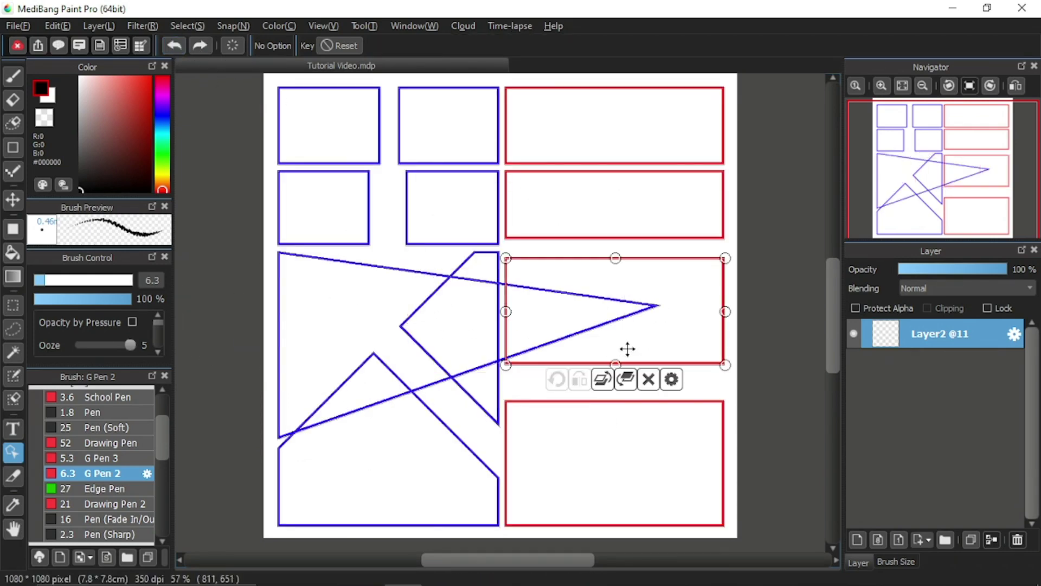
{"action": "left_click", "coordinate": [365, 313]}
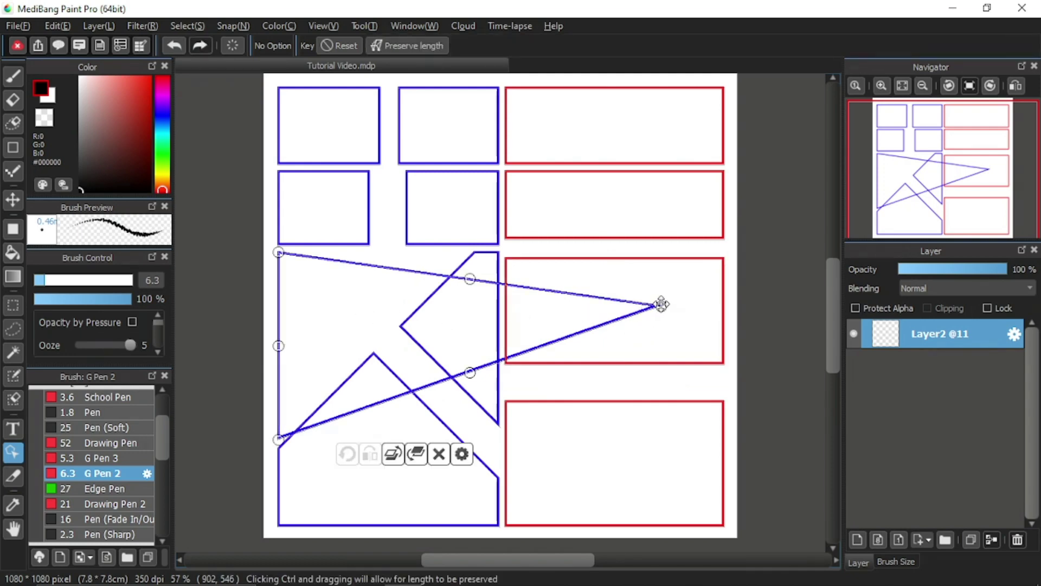
{"action": "left_click_drag", "start_coordinate": [661, 304], "coordinate": [435, 256]}
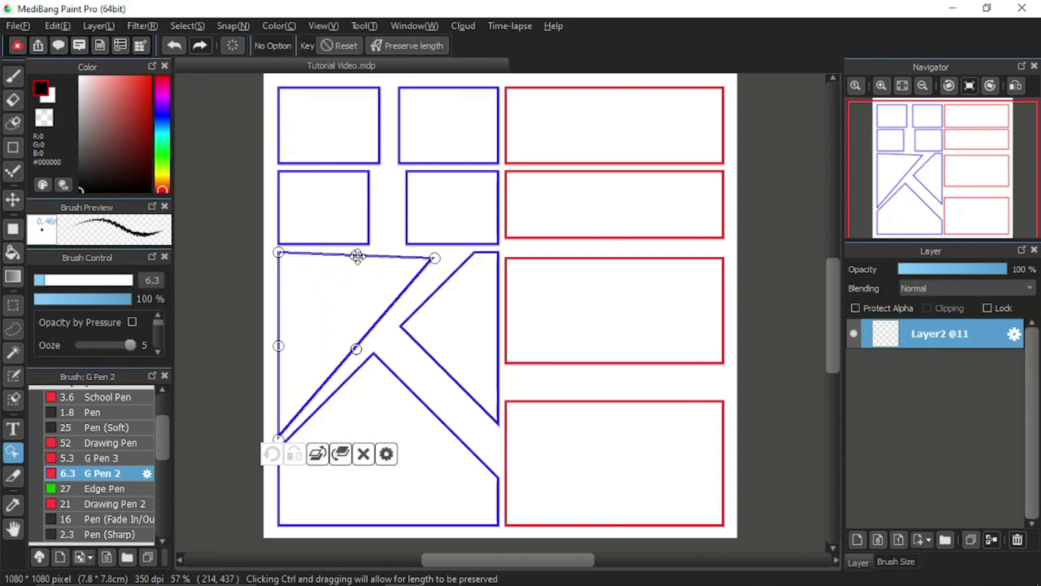
{"action": "left_click_drag", "start_coordinate": [358, 256], "coordinate": [462, 251]}
{"action": "mouse_move", "coordinate": [279, 253]}
{"action": "left_mouse_down"}
{"action": "mouse_move", "coordinate": [553, 412]}
{"action": "mouse_move", "coordinate": [253, 240]}
{"action": "mouse_move", "coordinate": [323, 227]}
{"action": "mouse_move", "coordinate": [281, 263]}
{"action": "mouse_move", "coordinate": [279, 252]}
{"action": "left_mouse_up"}
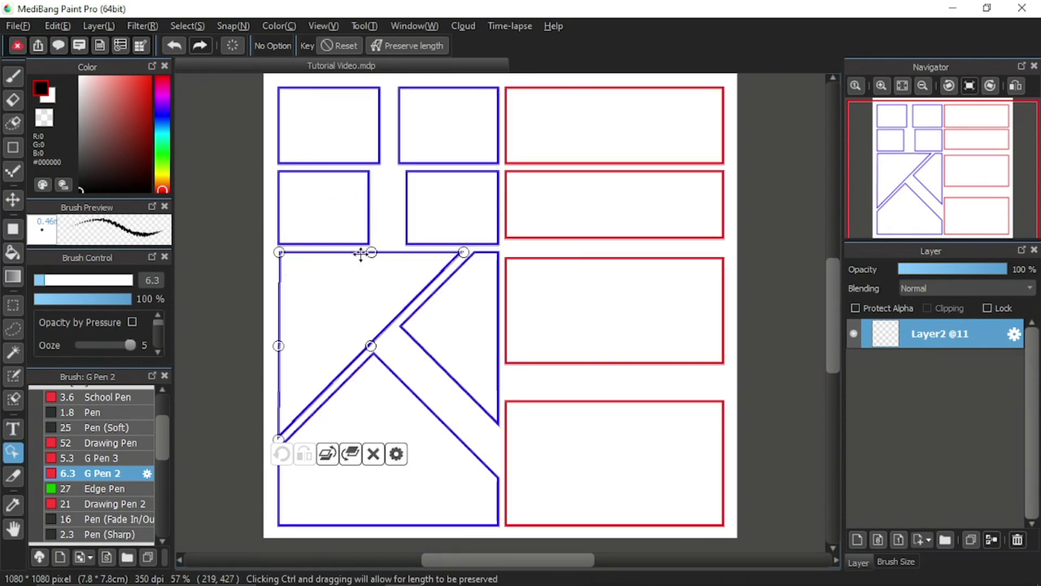
{"action": "mouse_move", "coordinate": [370, 250]}
{"action": "left_mouse_down"}
{"action": "mouse_move", "coordinate": [349, 333]}
{"action": "mouse_move", "coordinate": [351, 304]}
{"action": "mouse_move", "coordinate": [465, 146]}
{"action": "mouse_move", "coordinate": [411, 209]}
{"action": "mouse_move", "coordinate": [279, 434]}
{"action": "mouse_move", "coordinate": [337, 325]}
{"action": "mouse_move", "coordinate": [467, 141]}
{"action": "mouse_move", "coordinate": [288, 418]}
{"action": "mouse_move", "coordinate": [233, 538]}
{"action": "mouse_move", "coordinate": [416, 223]}
{"action": "mouse_move", "coordinate": [441, 205]}
{"action": "mouse_move", "coordinate": [282, 429]}
{"action": "mouse_move", "coordinate": [412, 242]}
{"action": "mouse_move", "coordinate": [352, 280]}
{"action": "mouse_move", "coordinate": [370, 256]}
{"action": "left_mouse_up"}
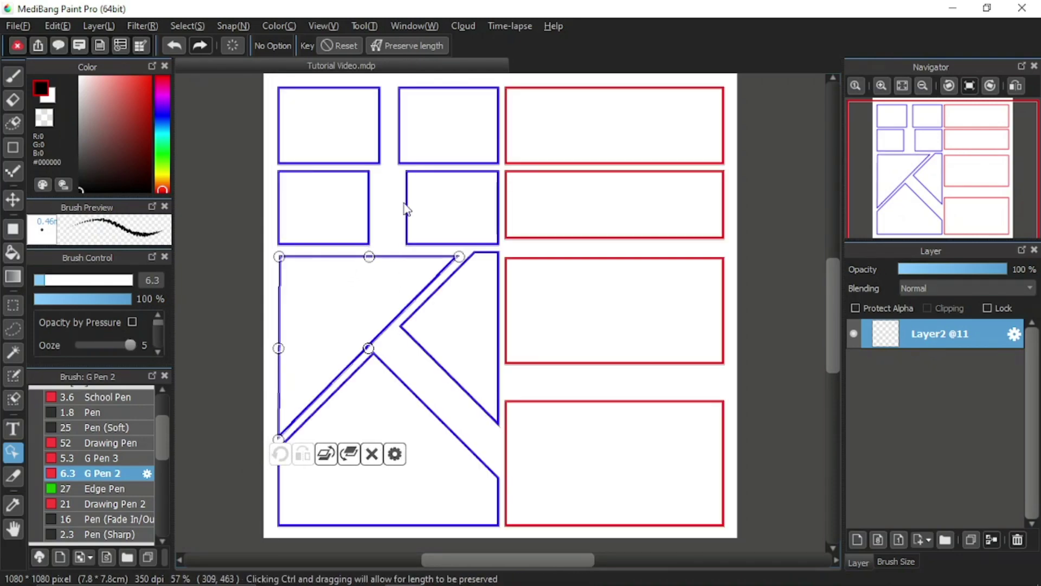
{"action": "left_click", "coordinate": [411, 47]}
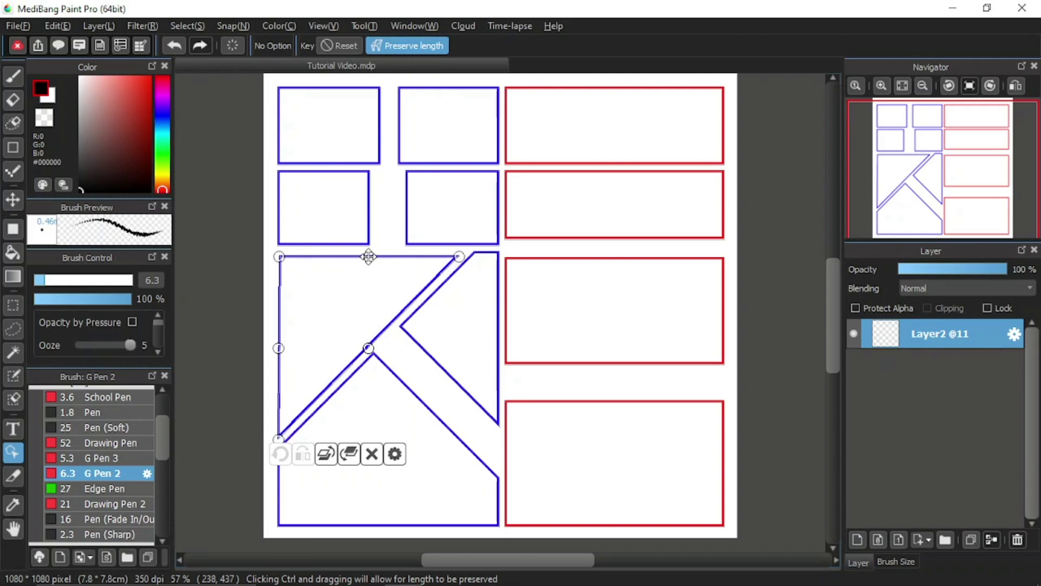
{"action": "left_click_drag", "start_coordinate": [368, 257], "coordinate": [356, 313]}
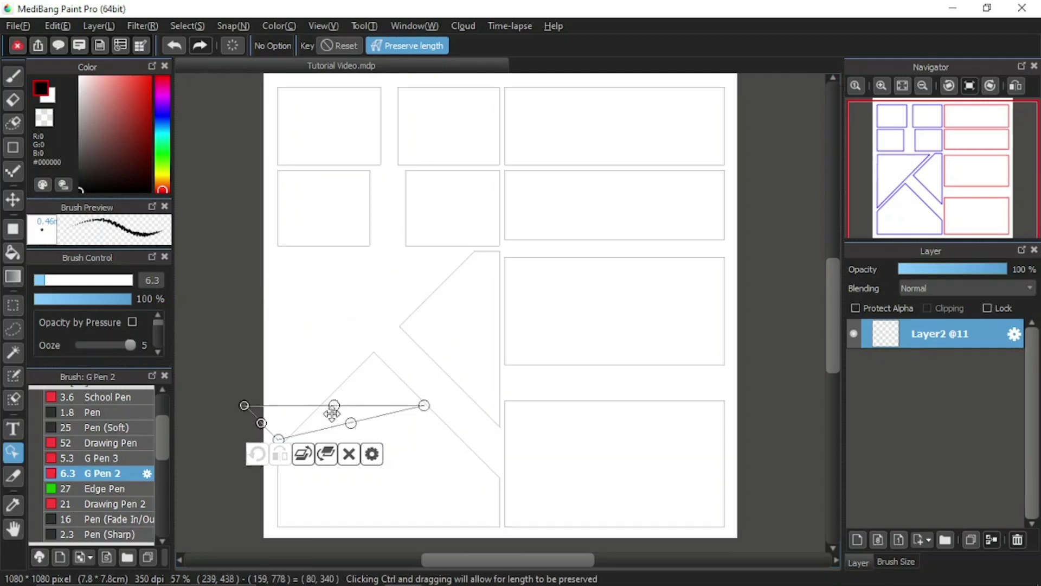
{"action": "left_click_drag", "start_coordinate": [332, 413], "coordinate": [370, 253]}
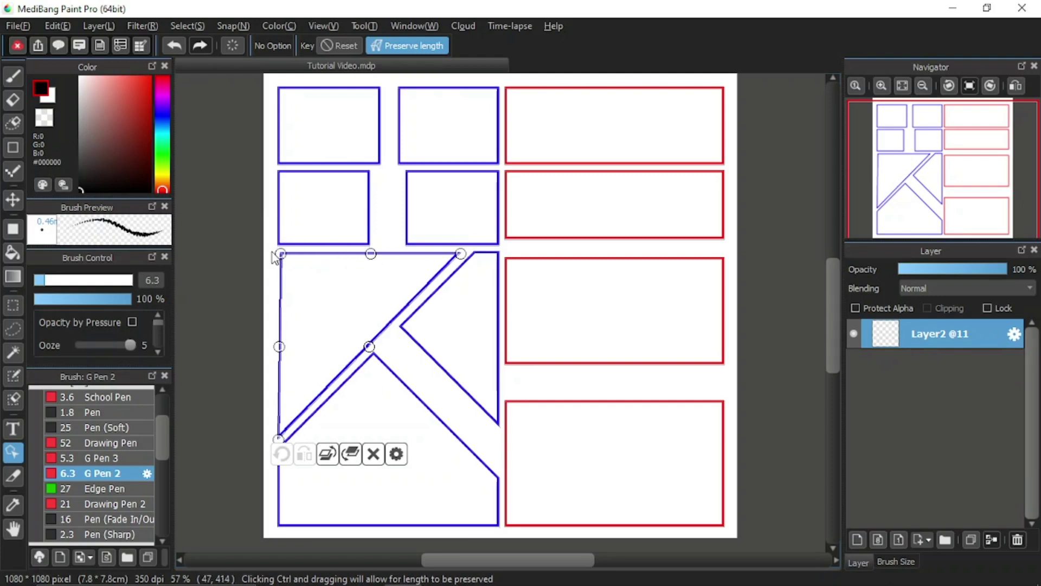
Step: Lower the upper-left panel's top edge slightly with Preserve length off, then re-enable Preserve length
{"action": "left_click", "coordinate": [425, 43]}
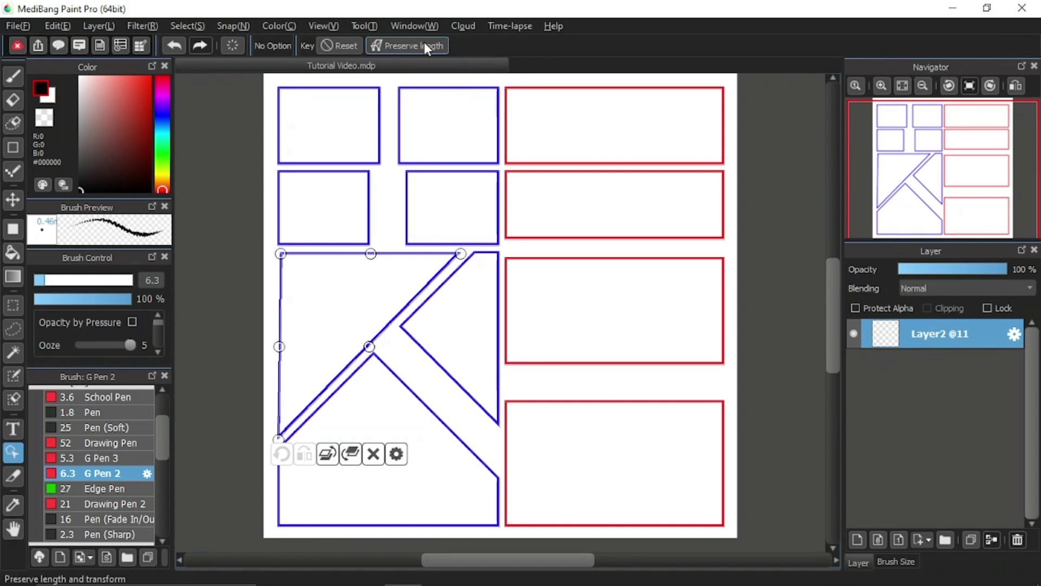
{"action": "mouse_move", "coordinate": [370, 256]}
{"action": "left_mouse_down"}
{"action": "mouse_move", "coordinate": [350, 333]}
{"action": "mouse_move", "coordinate": [409, 211]}
{"action": "mouse_move", "coordinate": [470, 126]}
{"action": "mouse_move", "coordinate": [320, 337]}
{"action": "mouse_move", "coordinate": [283, 425]}
{"action": "mouse_move", "coordinate": [446, 133]}
{"action": "mouse_move", "coordinate": [329, 291]}
{"action": "mouse_move", "coordinate": [304, 348]}
{"action": "mouse_move", "coordinate": [385, 249]}
{"action": "mouse_move", "coordinate": [375, 273]}
{"action": "mouse_move", "coordinate": [376, 260]}
{"action": "mouse_move", "coordinate": [361, 258]}
{"action": "mouse_move", "coordinate": [348, 288]}
{"action": "mouse_move", "coordinate": [374, 251]}
{"action": "mouse_move", "coordinate": [233, 520]}
{"action": "mouse_move", "coordinate": [376, 249]}
{"action": "mouse_move", "coordinate": [367, 260]}
{"action": "mouse_move", "coordinate": [328, 346]}
{"action": "mouse_move", "coordinate": [409, 225]}
{"action": "mouse_move", "coordinate": [604, 279]}
{"action": "mouse_move", "coordinate": [262, 483]}
{"action": "mouse_move", "coordinate": [346, 188]}
{"action": "mouse_move", "coordinate": [353, 258]}
{"action": "mouse_move", "coordinate": [362, 258]}
{"action": "left_mouse_up"}
{"action": "left_click", "coordinate": [407, 45]}
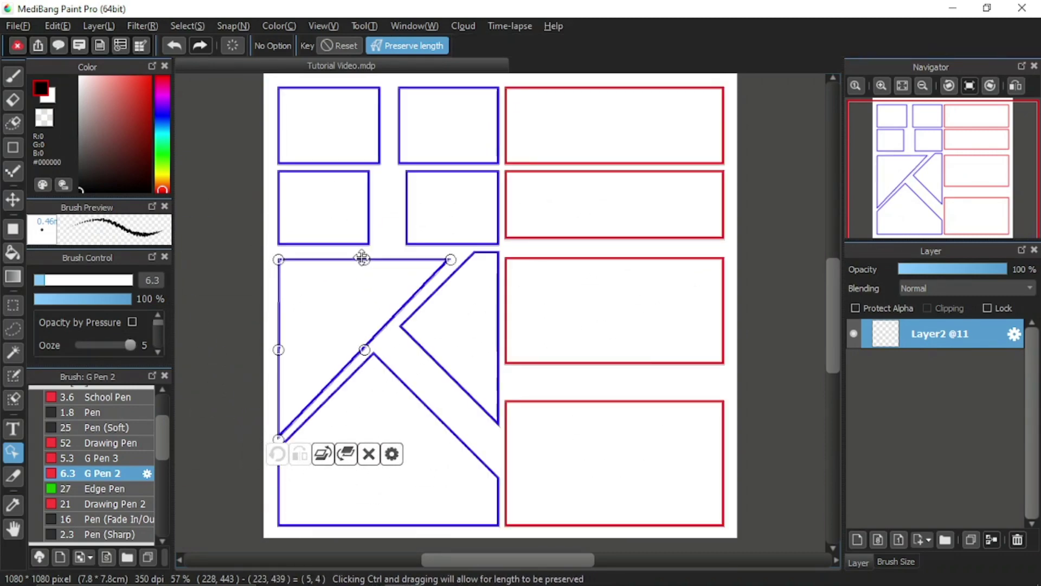
Step: Fold the upper-left panel into an inverted triangle, then stretch the lower pentagon panel toward the red frames
{"action": "left_click_drag", "start_coordinate": [279, 438], "coordinate": [361, 415]}
{"action": "left_click", "coordinate": [396, 482]}
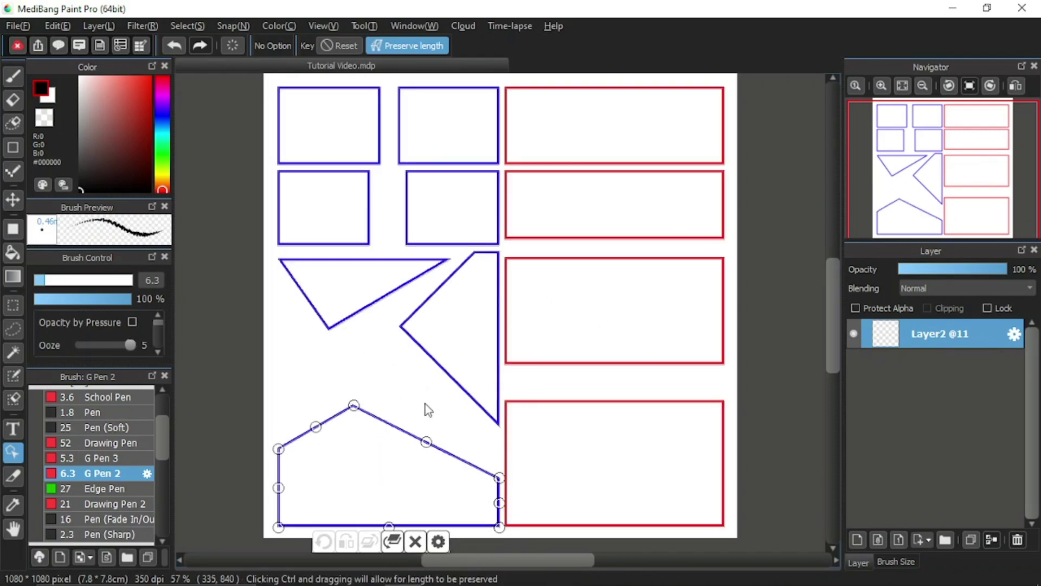
{"action": "left_click", "coordinate": [442, 49]}
{"action": "left_click_drag", "start_coordinate": [395, 523], "coordinate": [486, 332]}
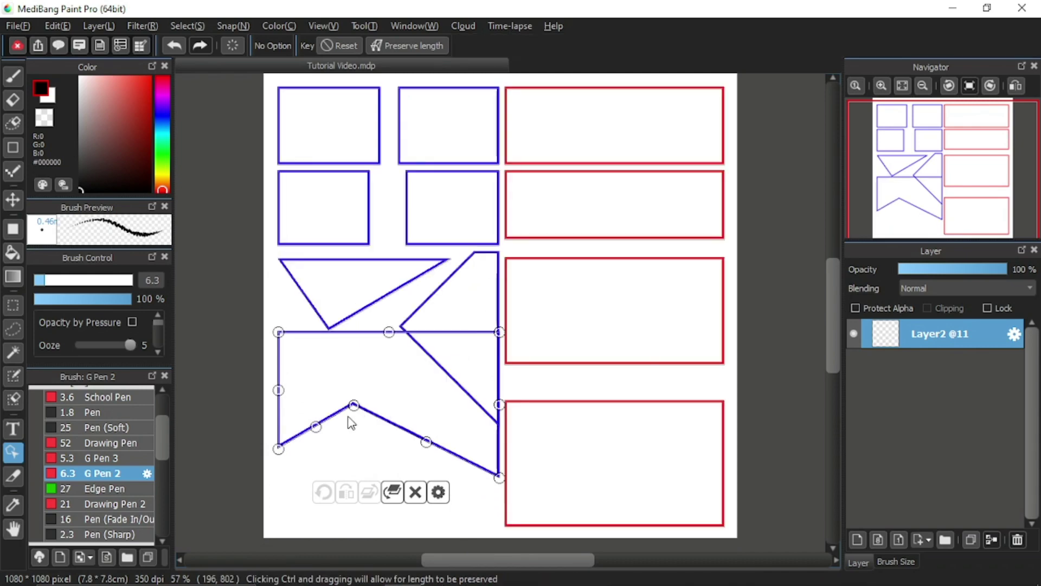
{"action": "left_click_drag", "start_coordinate": [351, 410], "coordinate": [608, 233]}
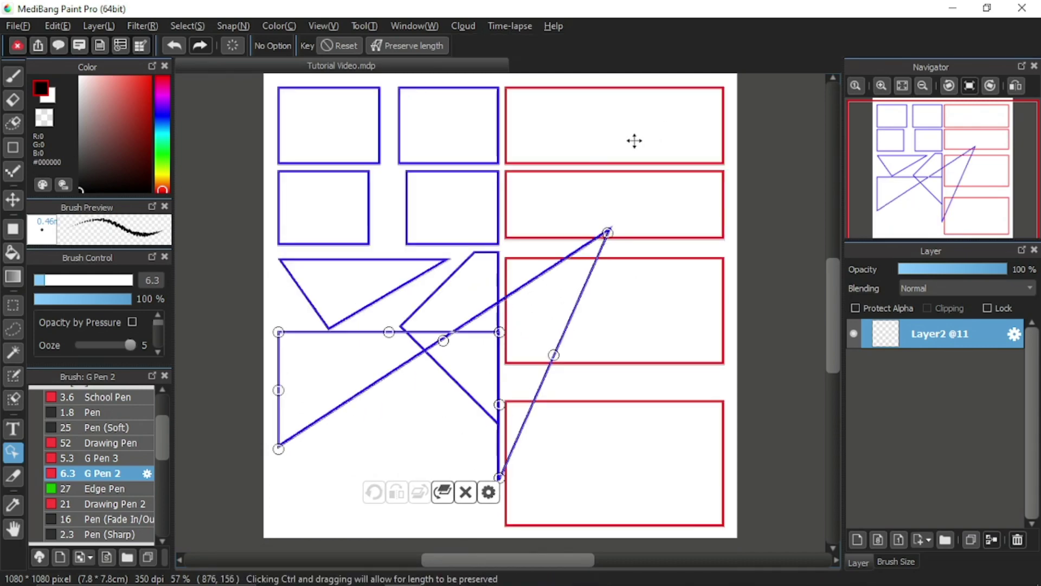